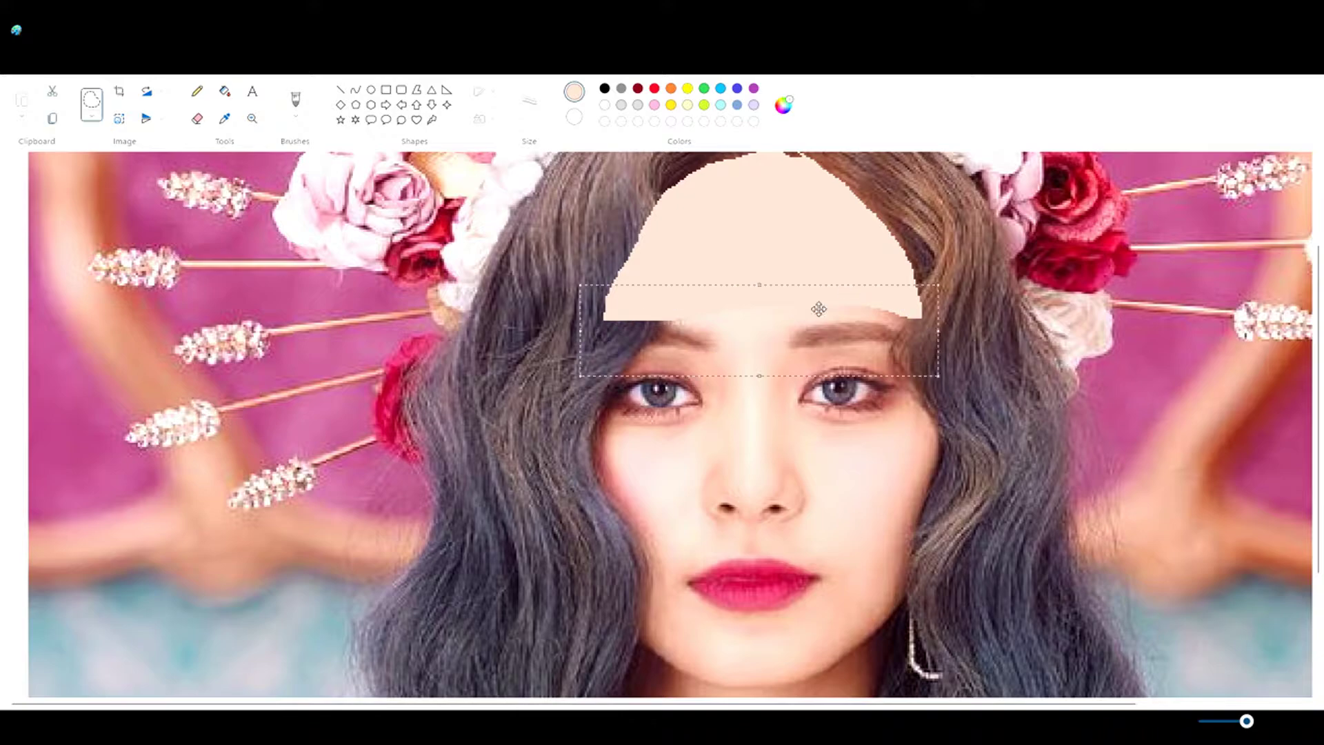
- Cover the original eyebrow area with flat skin colour and paint two thick, arched dark brown eyebrows over it
click(225, 91)
click(759, 338)
click(295, 102)
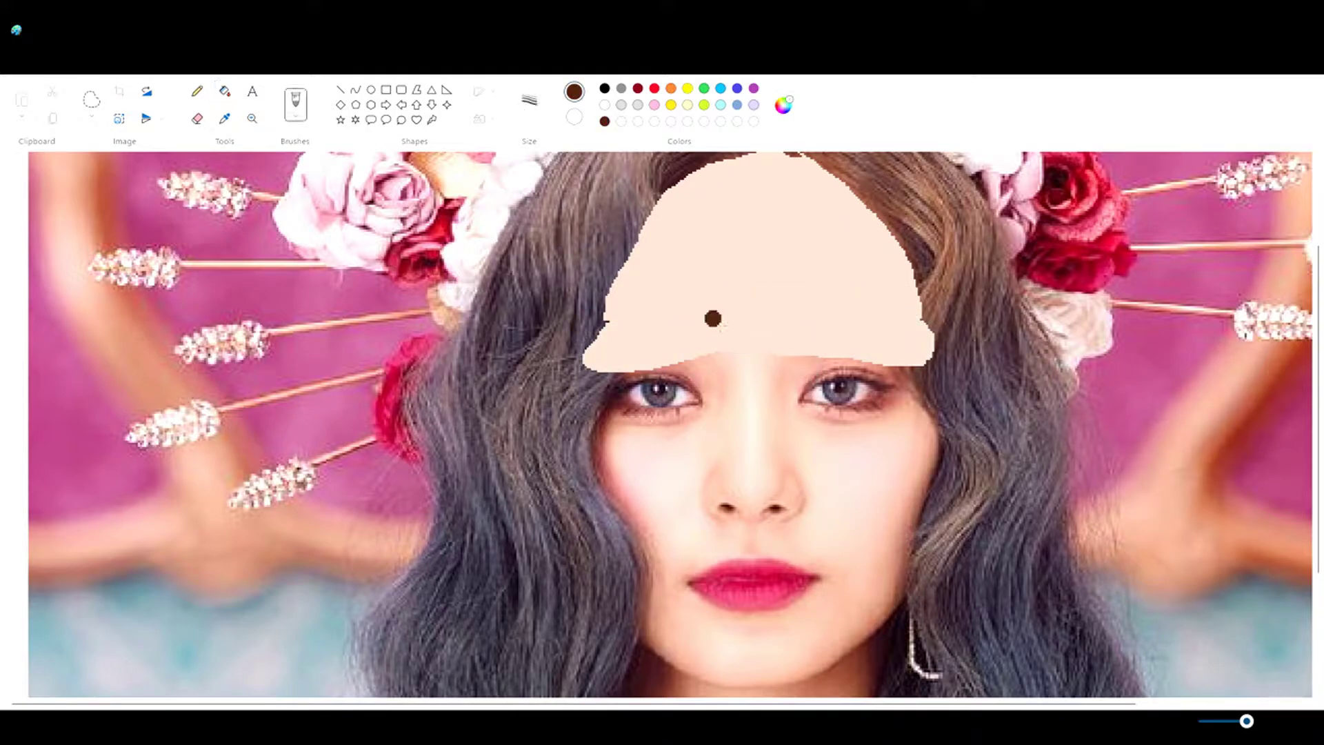
mouse_move(702, 339)
mouse_down()
mouse_move(628, 334)
mouse_move(605, 349)
mouse_up()
mouse_move(850, 330)
mouse_down()
mouse_move(809, 345)
mouse_move(917, 348)
mouse_up()
key(ctrl+z)
- Cut out the photographed eyes, nose and upper cheeks freehand and fill the area with the forehead's skin colour
click(91, 100)
mouse_move(724, 345)
mouse_down()
mouse_move(672, 373)
mouse_move(752, 535)
mouse_move(741, 345)
mouse_move(724, 345)
mouse_up()
key(Delete)
mouse_move(724, 345)
mouse_down()
mouse_move(675, 380)
mouse_move(721, 344)
mouse_up()
key(Delete)
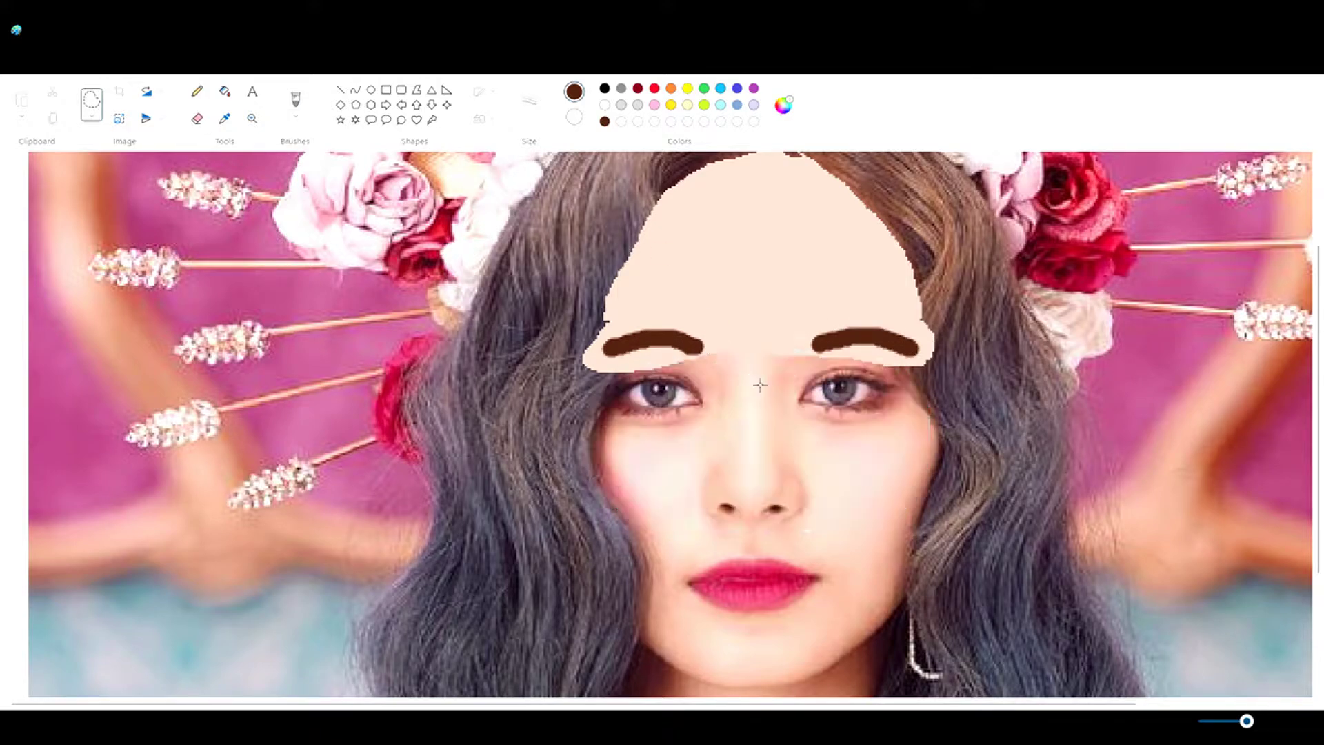
click(722, 263)
click(734, 407)
- Paint two solid white almond-shaped eyes below the brown eyebrows
click(638, 105)
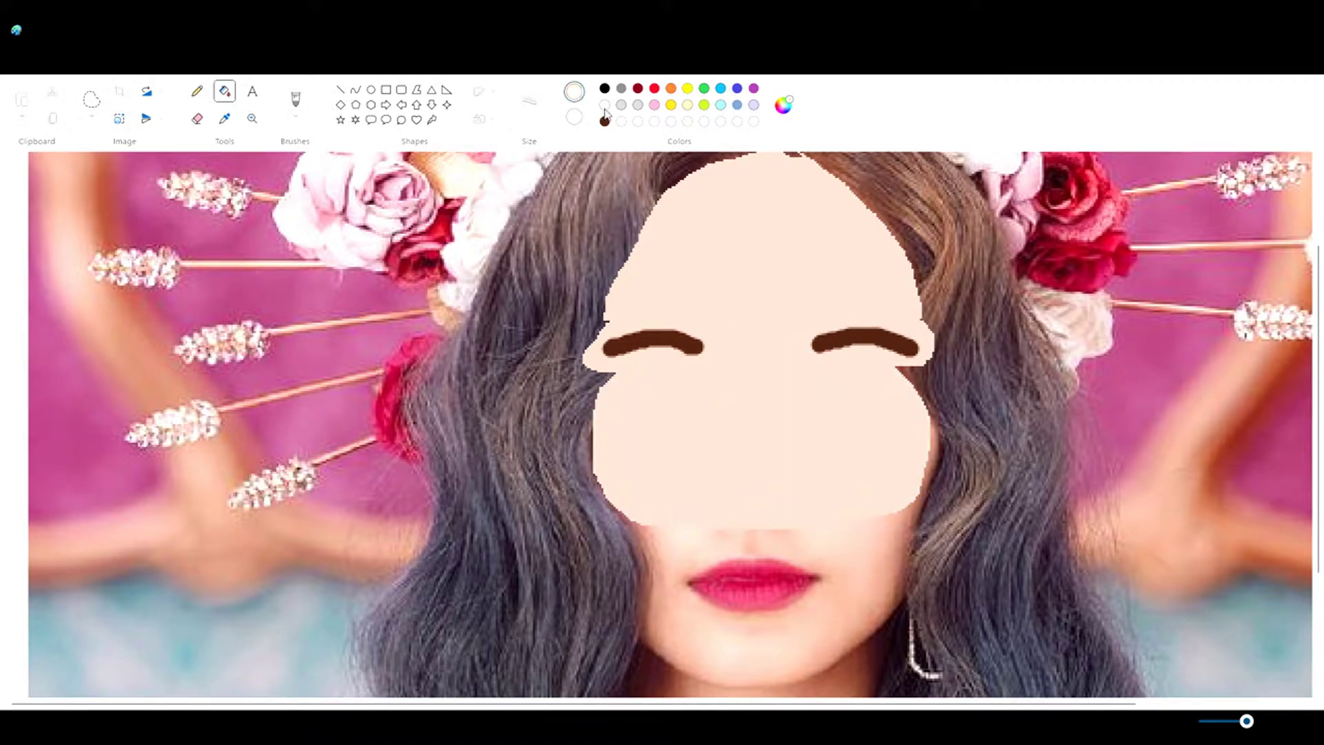
click(296, 103)
mouse_move(614, 378)
mouse_down()
mouse_move(642, 395)
mouse_move(684, 382)
mouse_up()
mouse_move(829, 374)
mouse_down()
mouse_move(901, 382)
mouse_move(837, 391)
mouse_up()
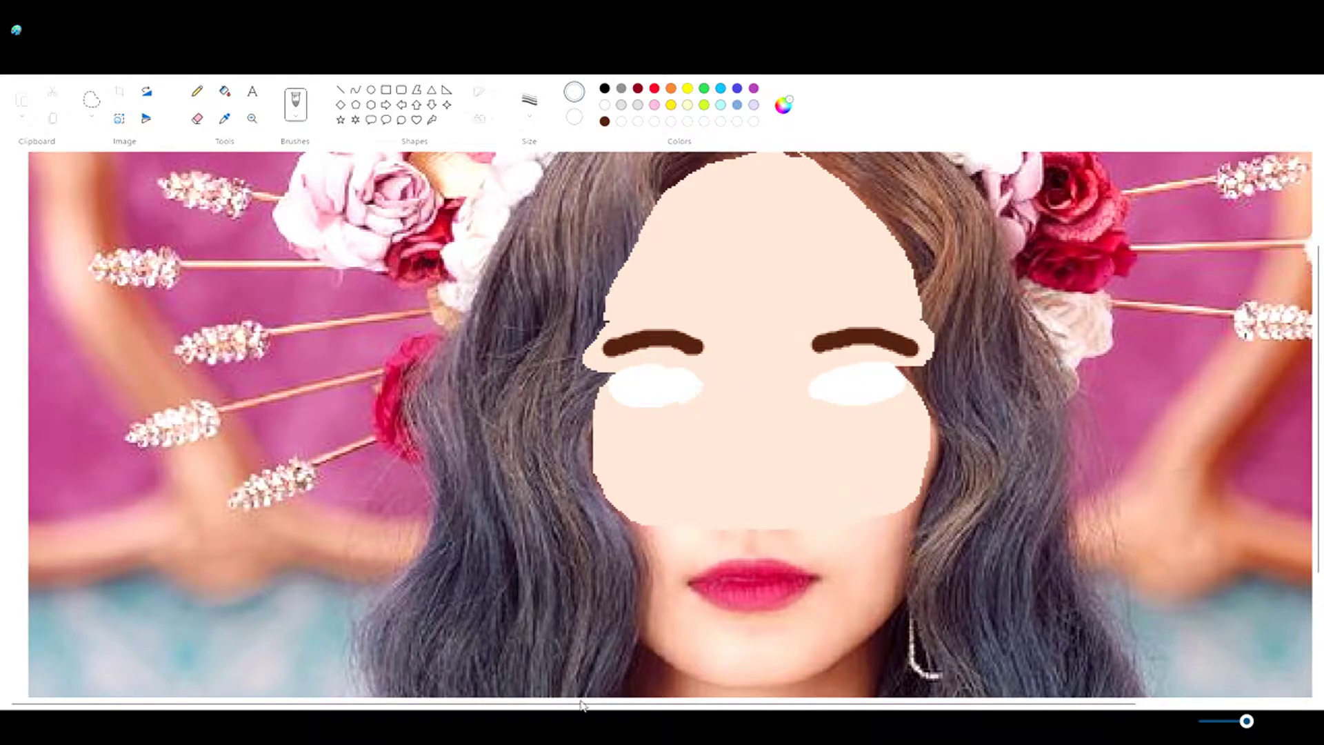
- Draw an L-shaped black nose line and paint dark grey irises with small light highlights in both eyes
drag(732, 400, 759, 505)
key(ctrl+z)
click(656, 381)
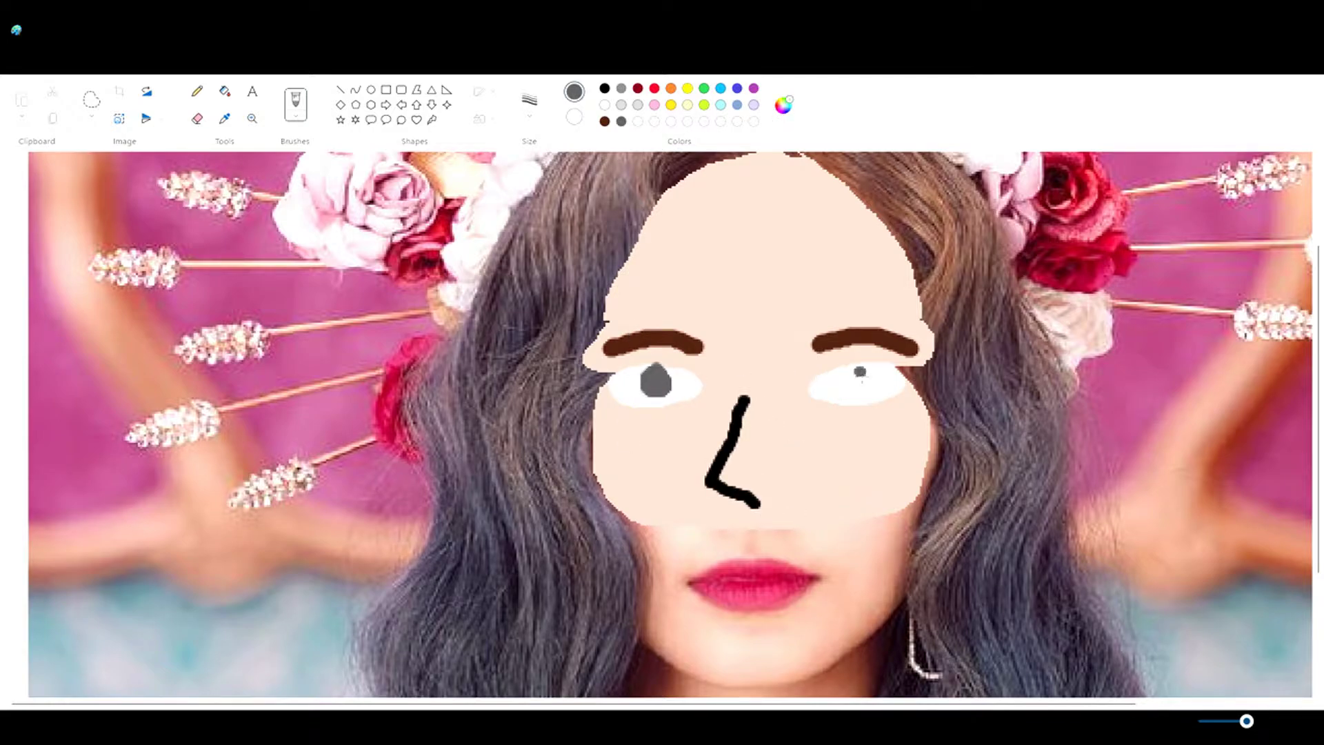
click(860, 380)
scroll(782, 490, up, 1)
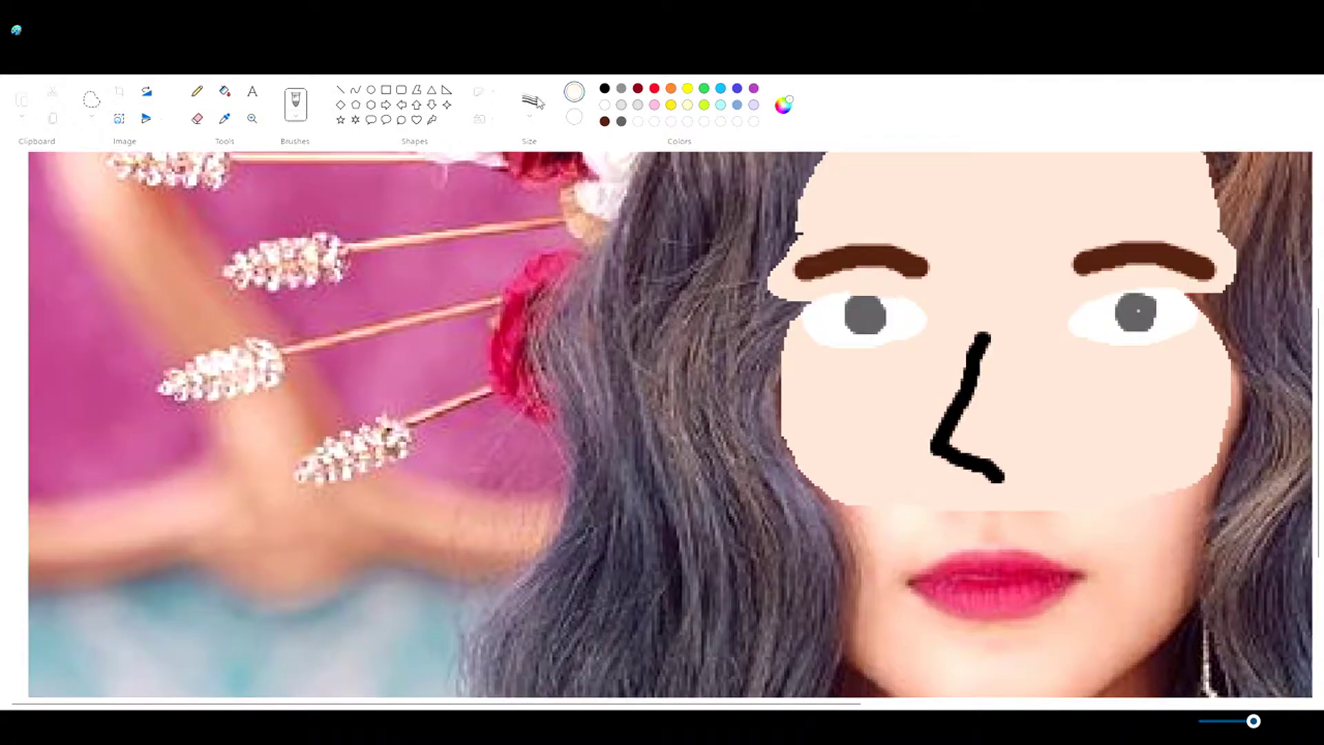
scroll(862, 314, down, 2)
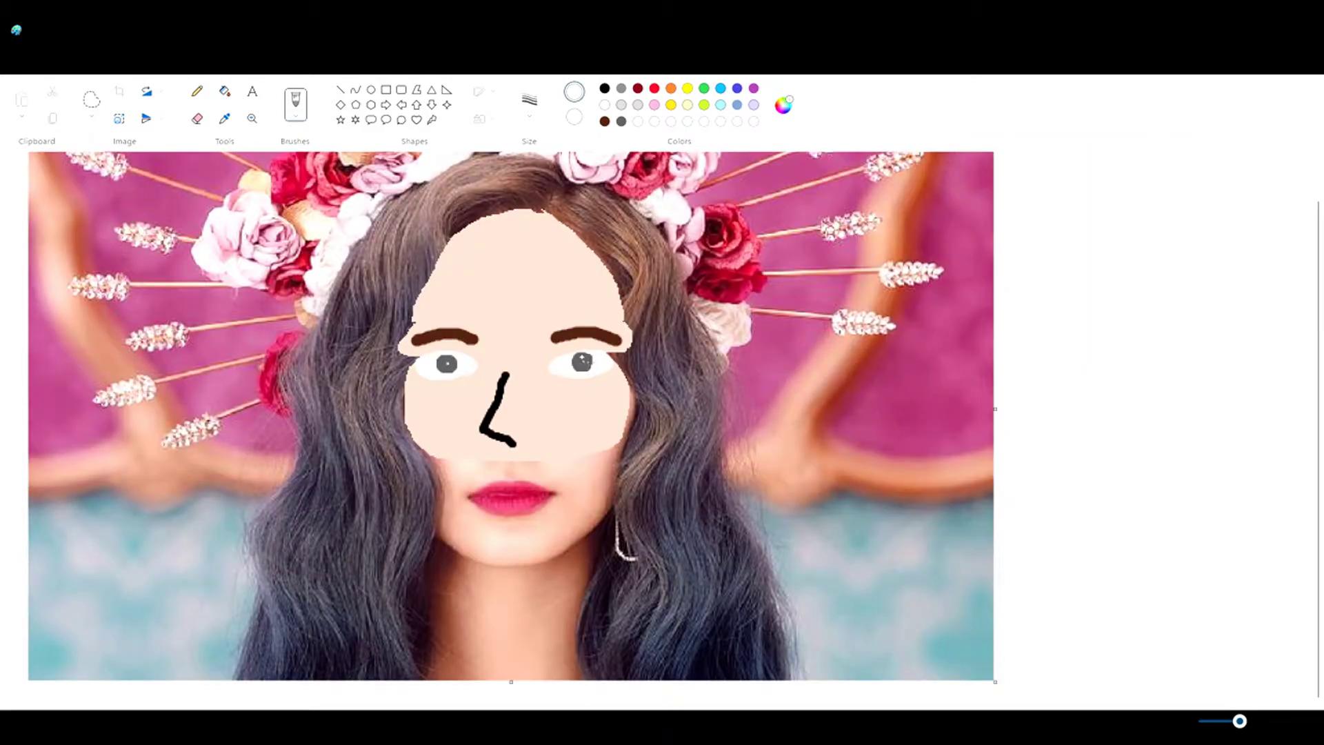
- Cut out a freehand strip along the face's left edge down to the jaw and fill it with skin colour
scroll(511, 416, up, 1)
click(91, 104)
drag(612, 372, 586, 296)
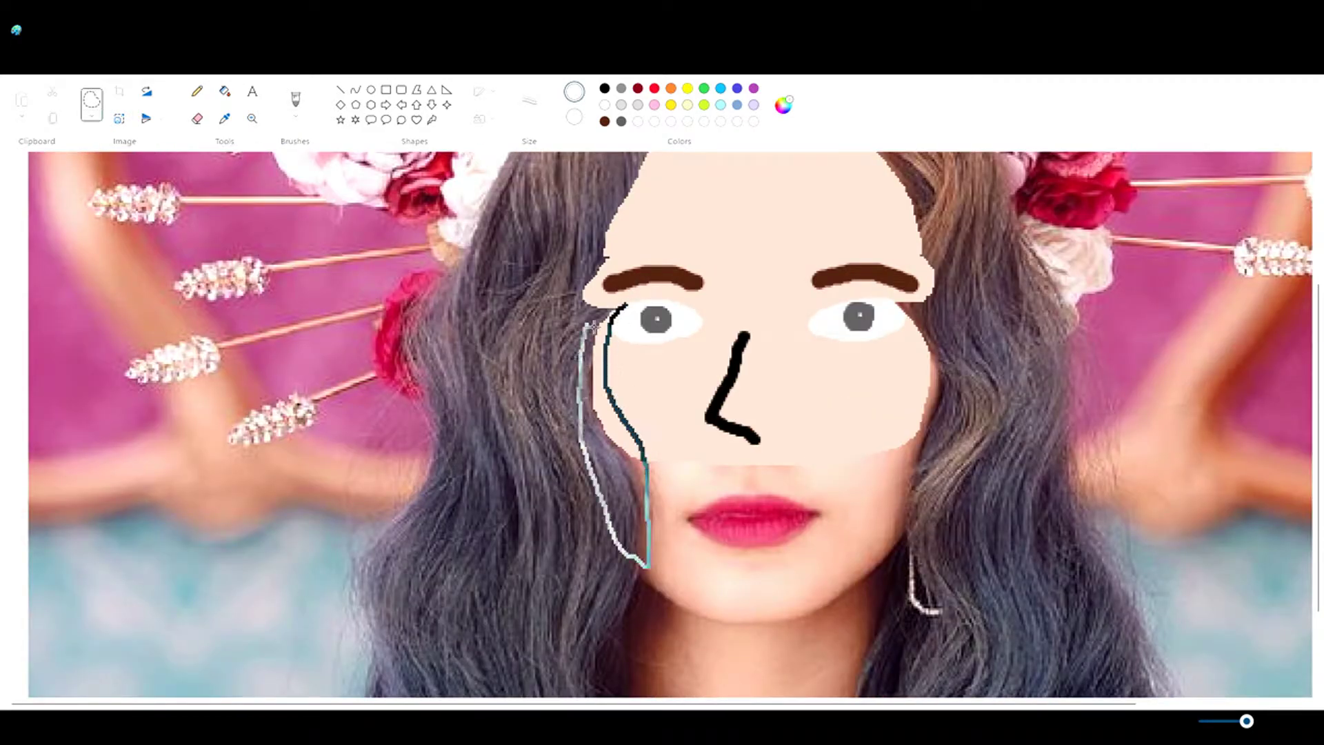
key(Delete)
click(295, 104)
click(224, 118)
click(640, 350)
click(225, 90)
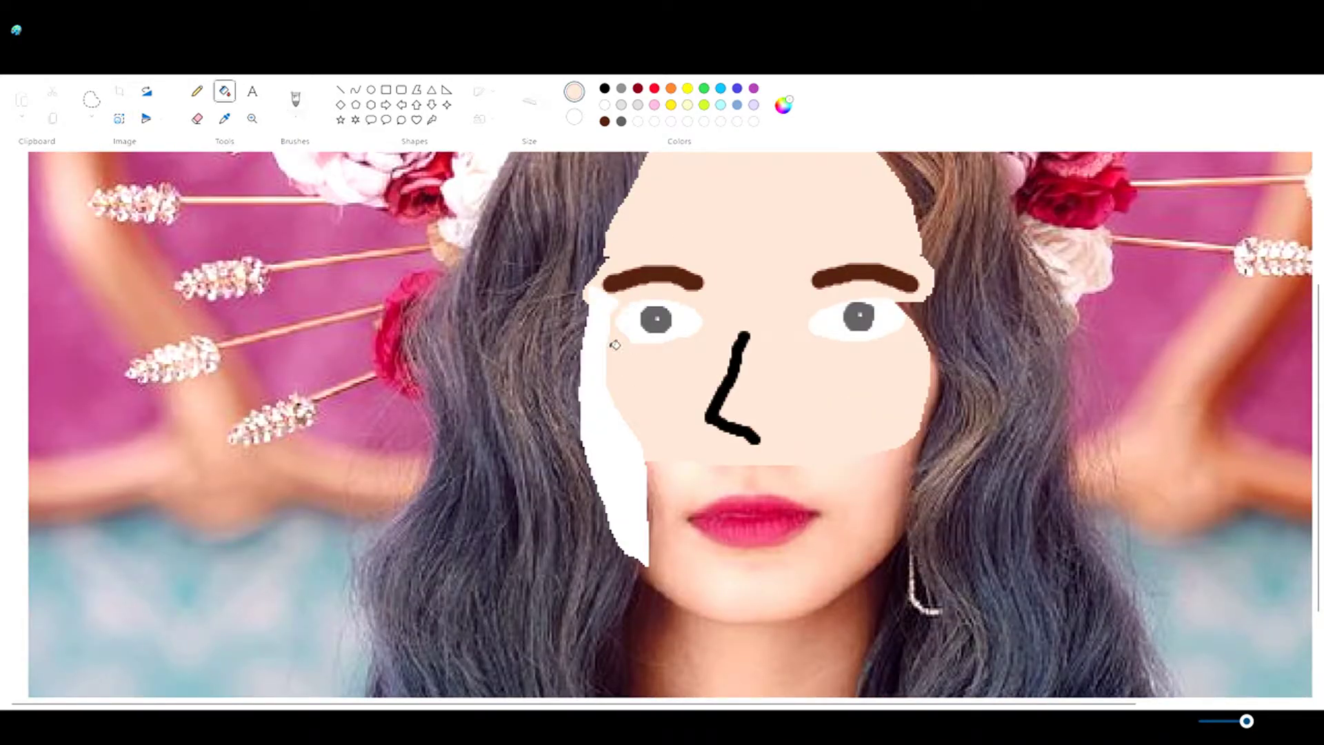
click(608, 448)
- Cut out a matching strip along the face's right edge down to the jaw and fill it with skin colour
click(296, 104)
click(92, 104)
drag(891, 298, 896, 545)
key(Delete)
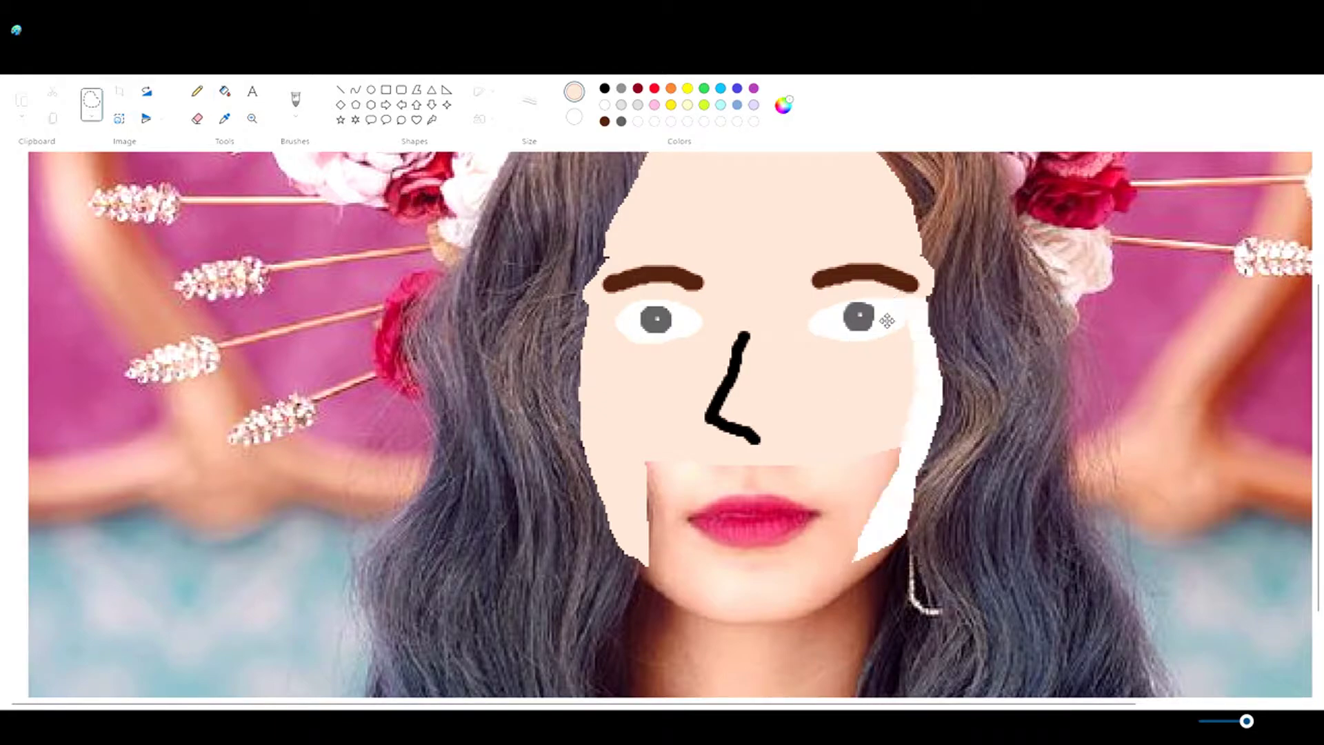
click(295, 104)
click(224, 90)
click(909, 386)
- Cut out the remaining photographed skin around the mouth and chin and fill it with skin colour
click(295, 103)
click(92, 103)
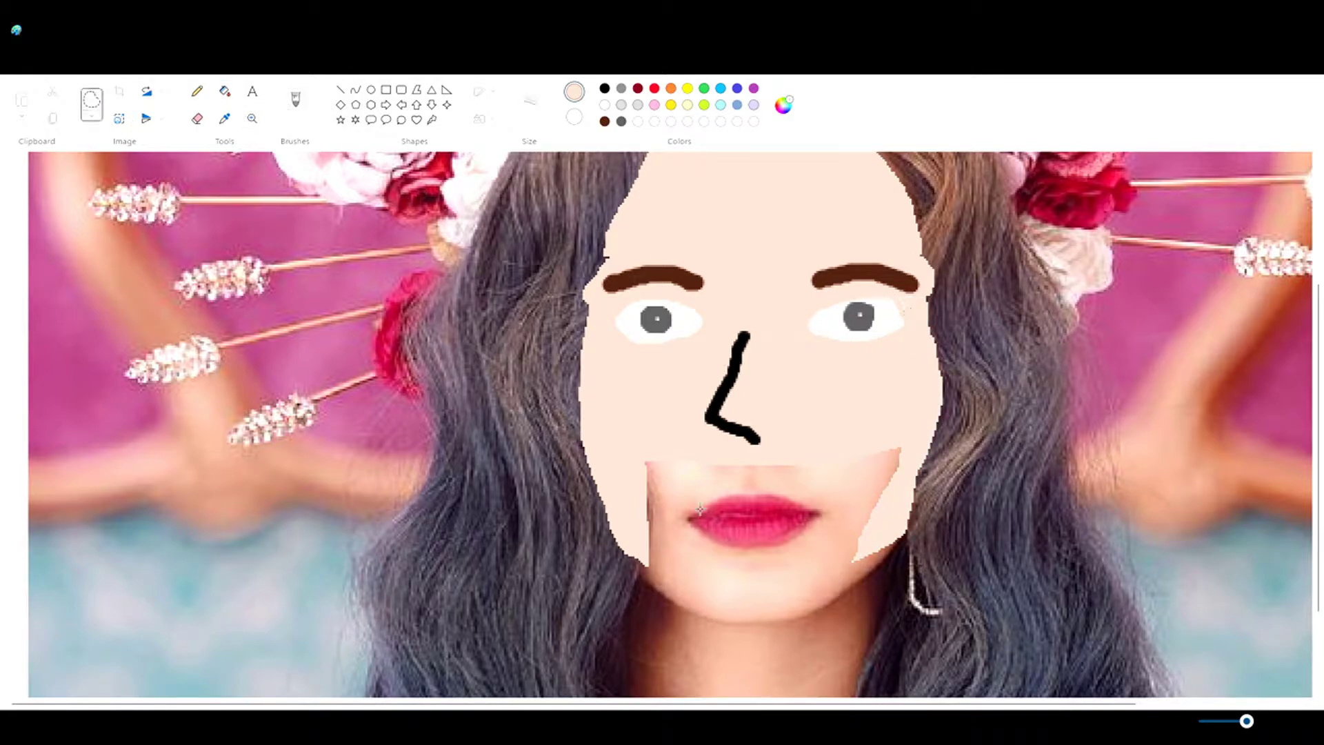
mouse_move(652, 503)
mouse_down()
mouse_move(904, 525)
mouse_move(651, 500)
mouse_move(858, 577)
mouse_move(652, 511)
mouse_up()
key(Delete)
click(224, 90)
click(690, 476)
click(92, 98)
key(Delete)
click(224, 91)
click(690, 594)
- Cut out the photographed lips and fill the gap with skin colour
click(91, 99)
drag(758, 472, 752, 476)
key(Delete)
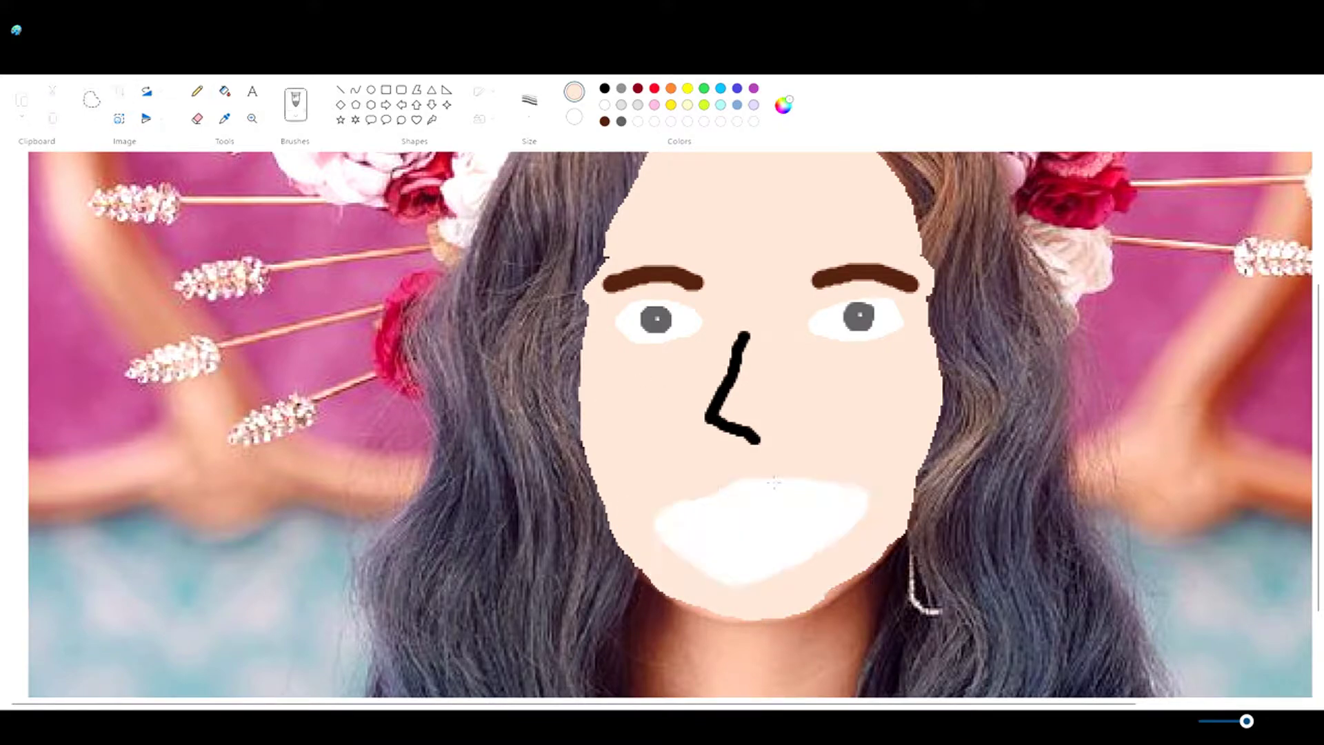
click(224, 90)
click(758, 531)
- Paint a thick bright red lip outline and fill the opening between the lips with lighter pinkish red
click(295, 103)
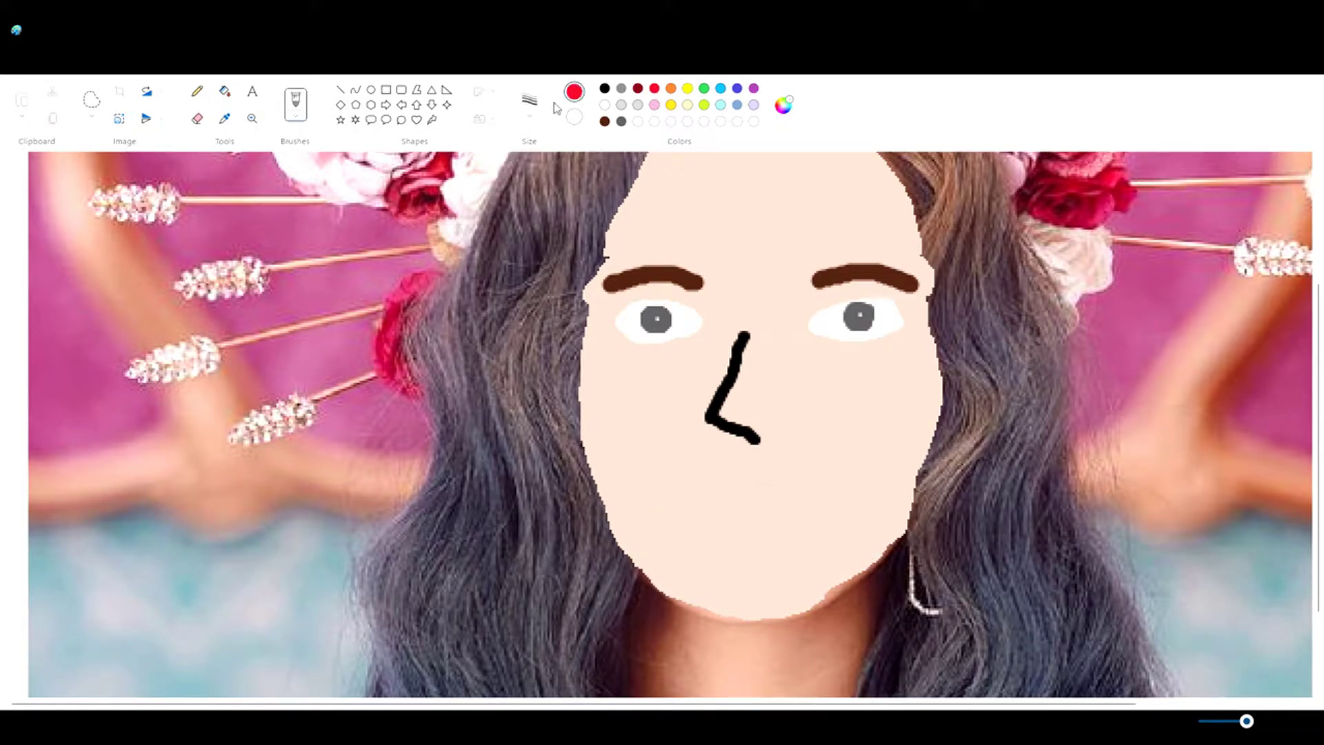
mouse_move(686, 510)
mouse_down()
mouse_move(776, 500)
mouse_move(724, 527)
mouse_move(773, 514)
mouse_up()
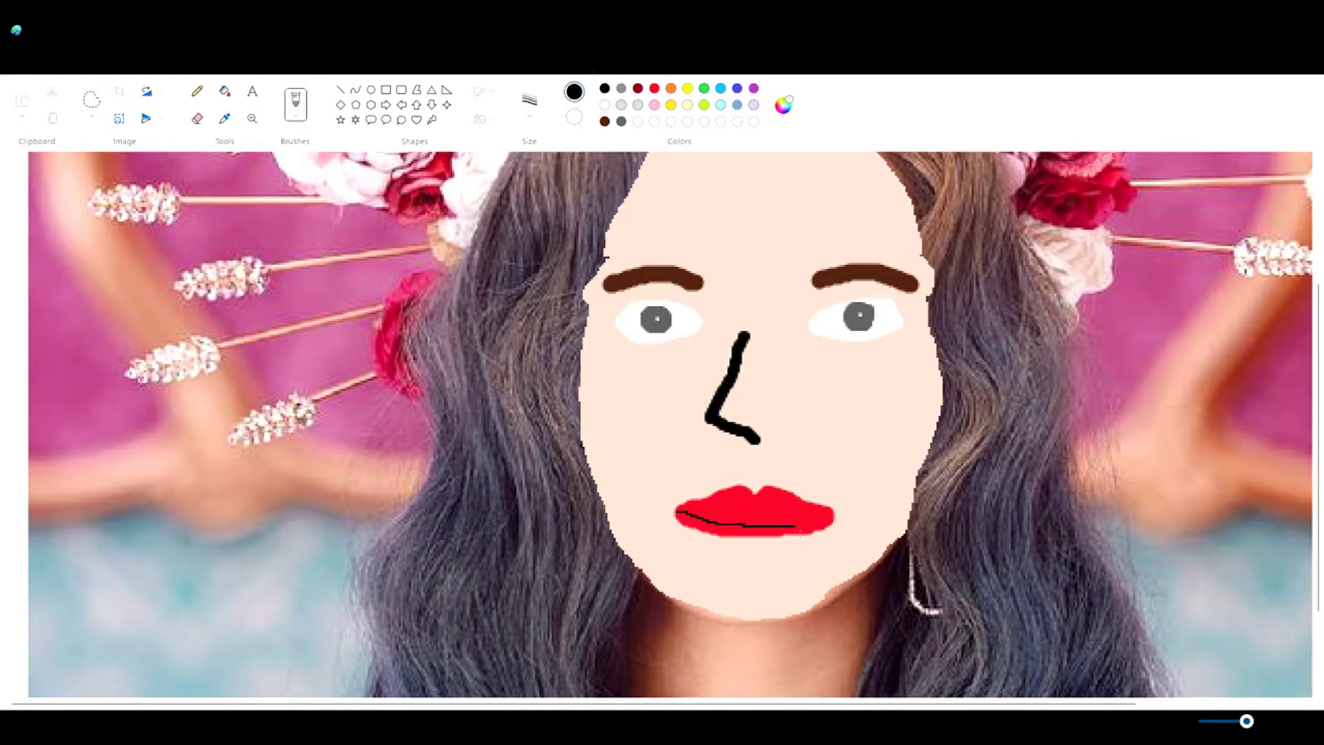
key(ctrl+z)
key(ctrl+z)
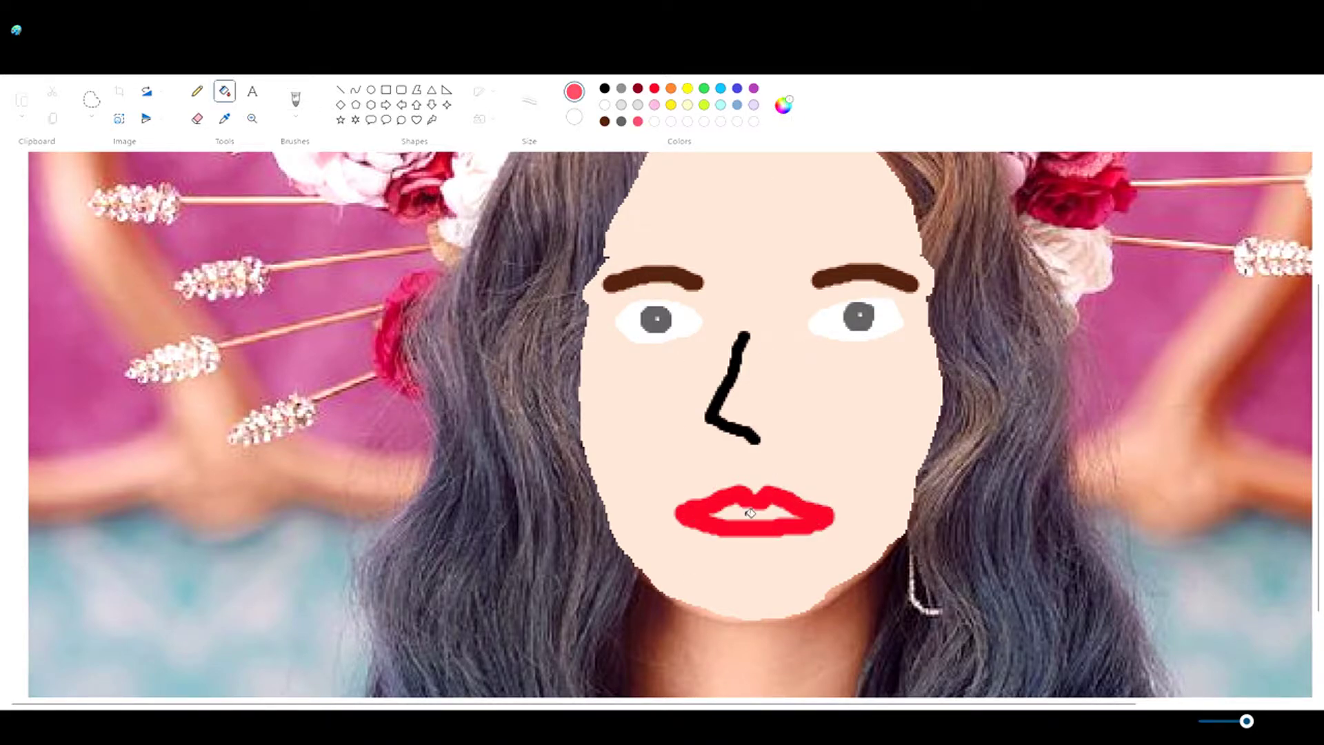
click(755, 516)
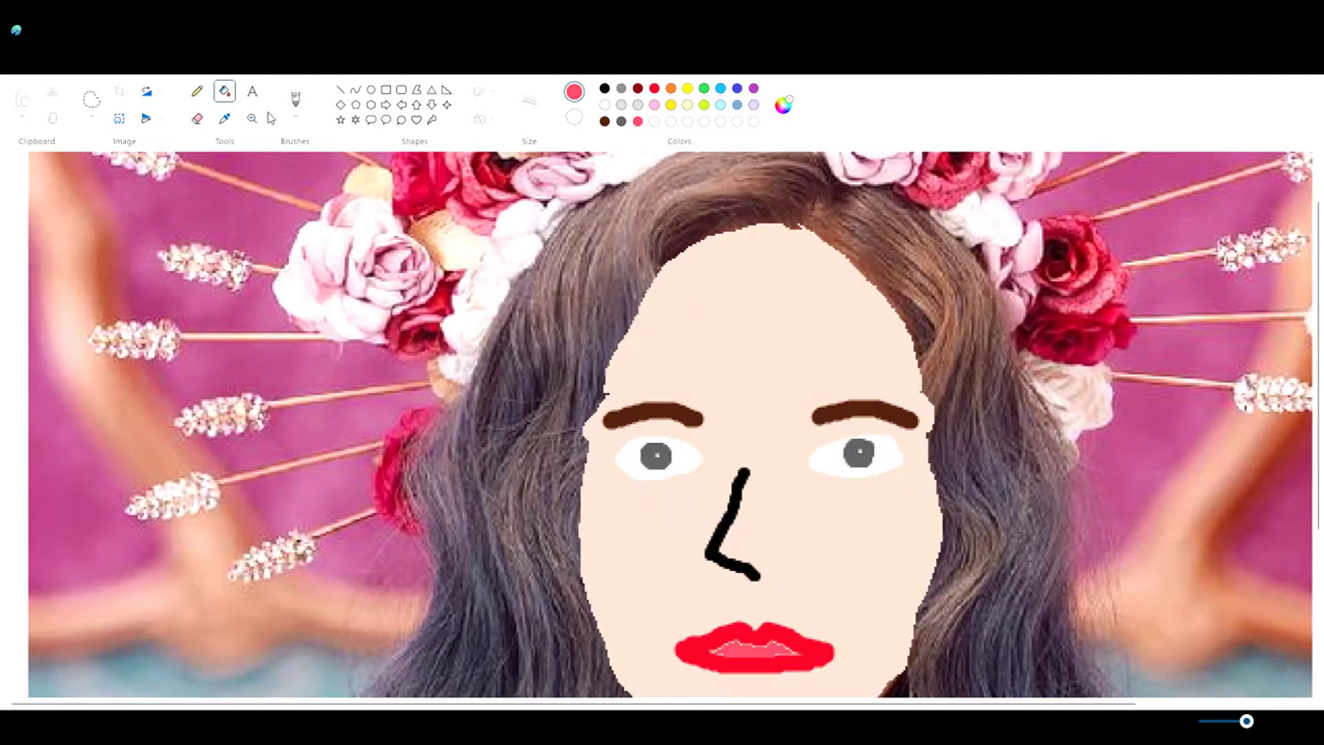
- Sharpen the lip corners with skin colour and trace a thick black outline around the whole face
scroll(755, 413, down, 2)
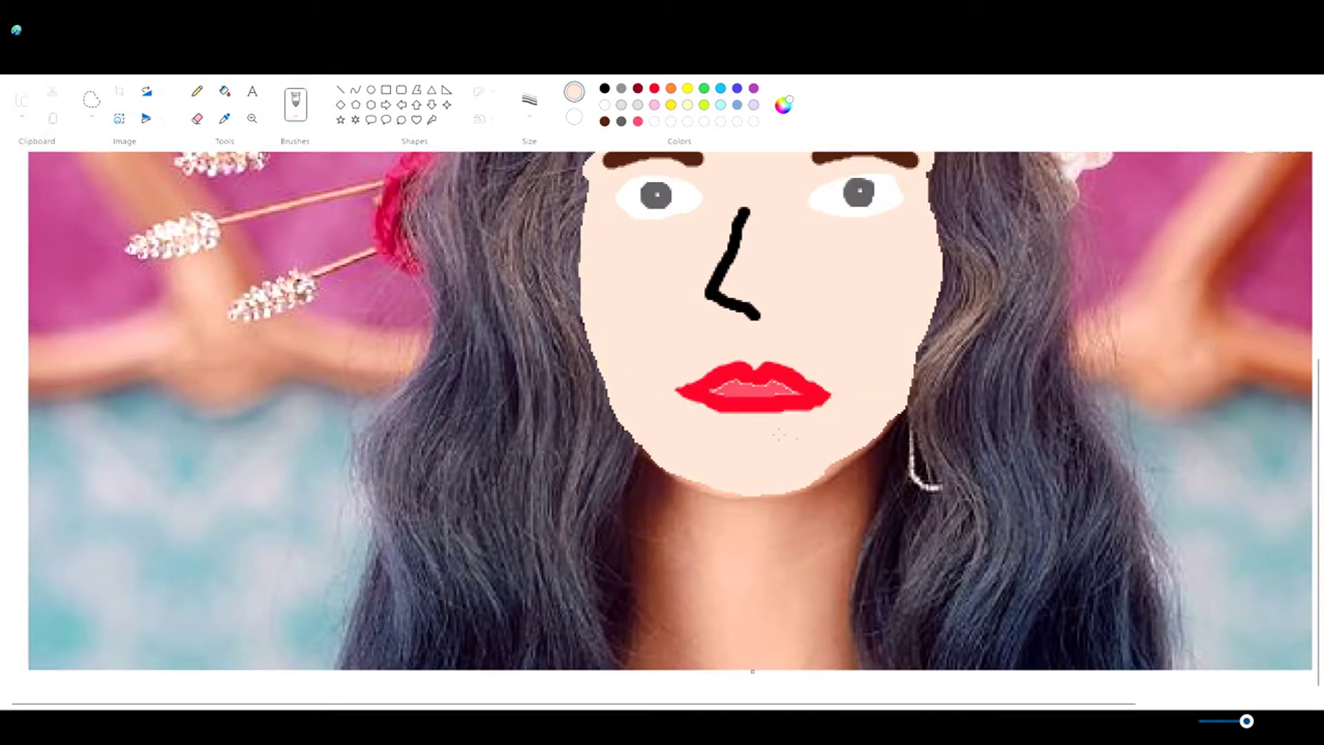
scroll(780, 436, down, 1)
scroll(635, 354, up, 1)
mouse_move(764, 231)
mouse_down()
mouse_move(667, 269)
mouse_move(600, 385)
mouse_up()
scroll(600, 385, down, 2)
mouse_move(600, 252)
mouse_down()
mouse_move(583, 447)
mouse_move(645, 579)
mouse_move(736, 621)
mouse_move(825, 601)
mouse_move(917, 503)
mouse_move(931, 290)
mouse_up()
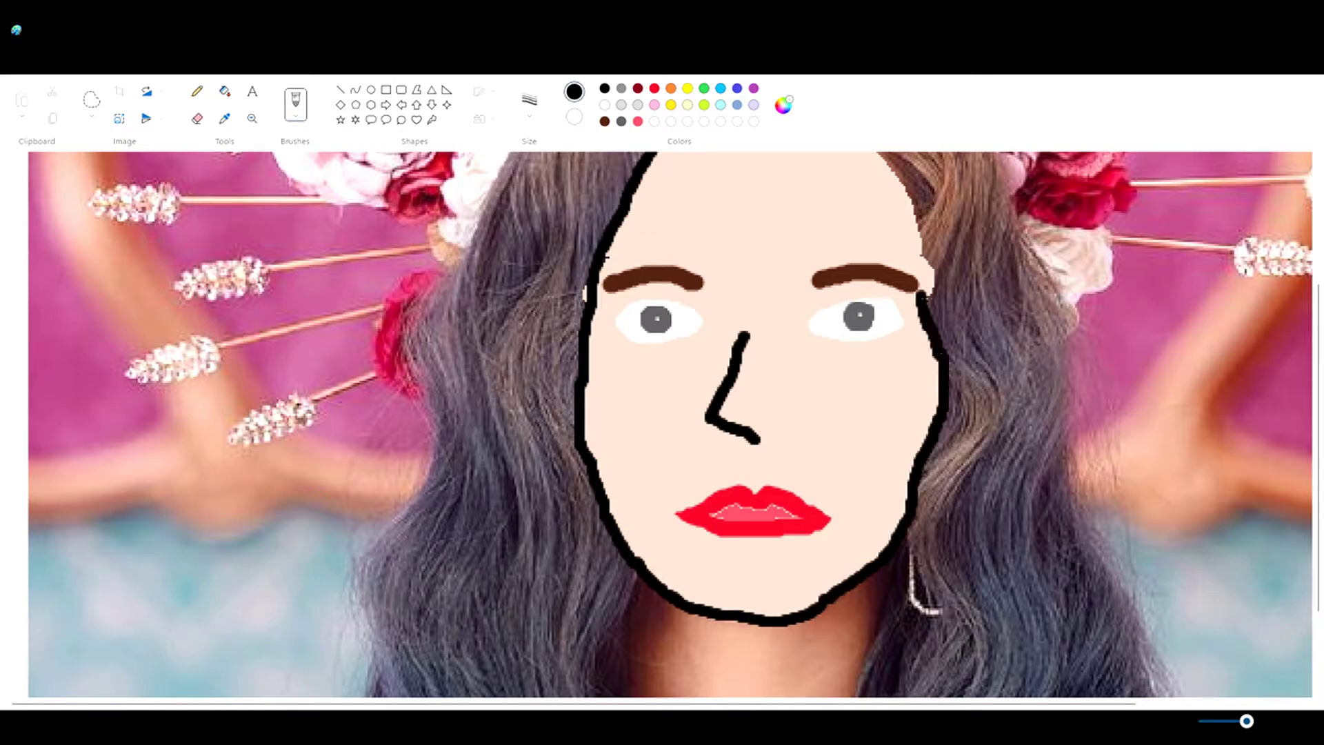
scroll(931, 290, up, 2)
mouse_move(935, 497)
mouse_down()
mouse_move(909, 326)
mouse_move(764, 227)
mouse_up()
ctrl+scroll(775, 287, down, 1)
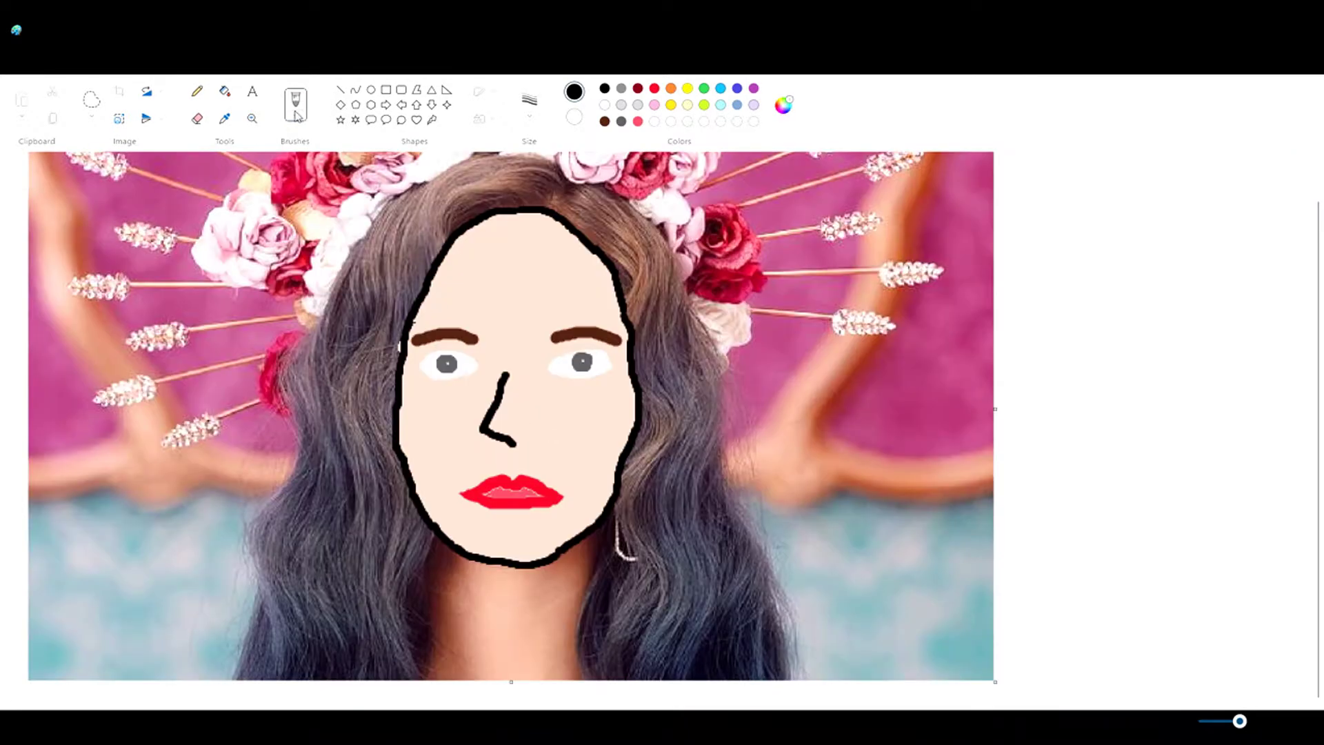
- Paint peach eyelid creases and short under-eye lines around both eyes
ctrl+scroll(540, 481, up, 1)
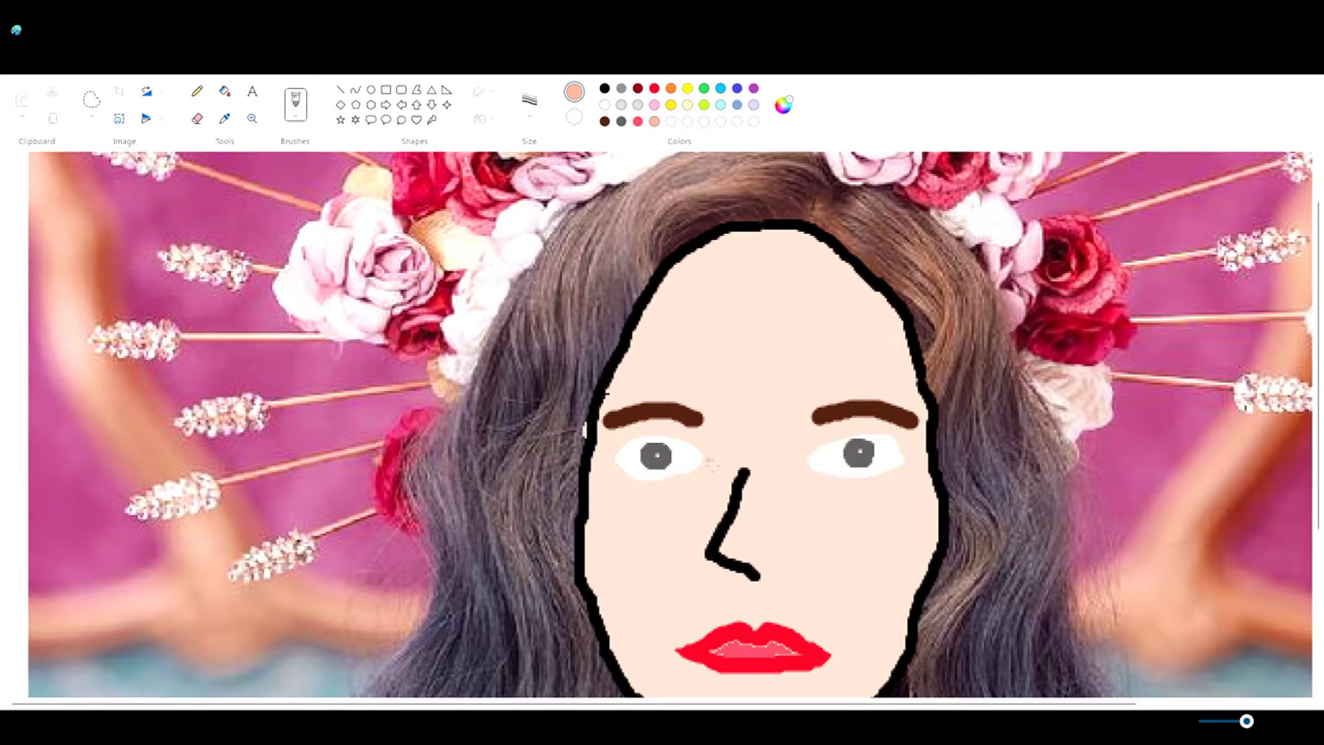
key(ctrl+z)
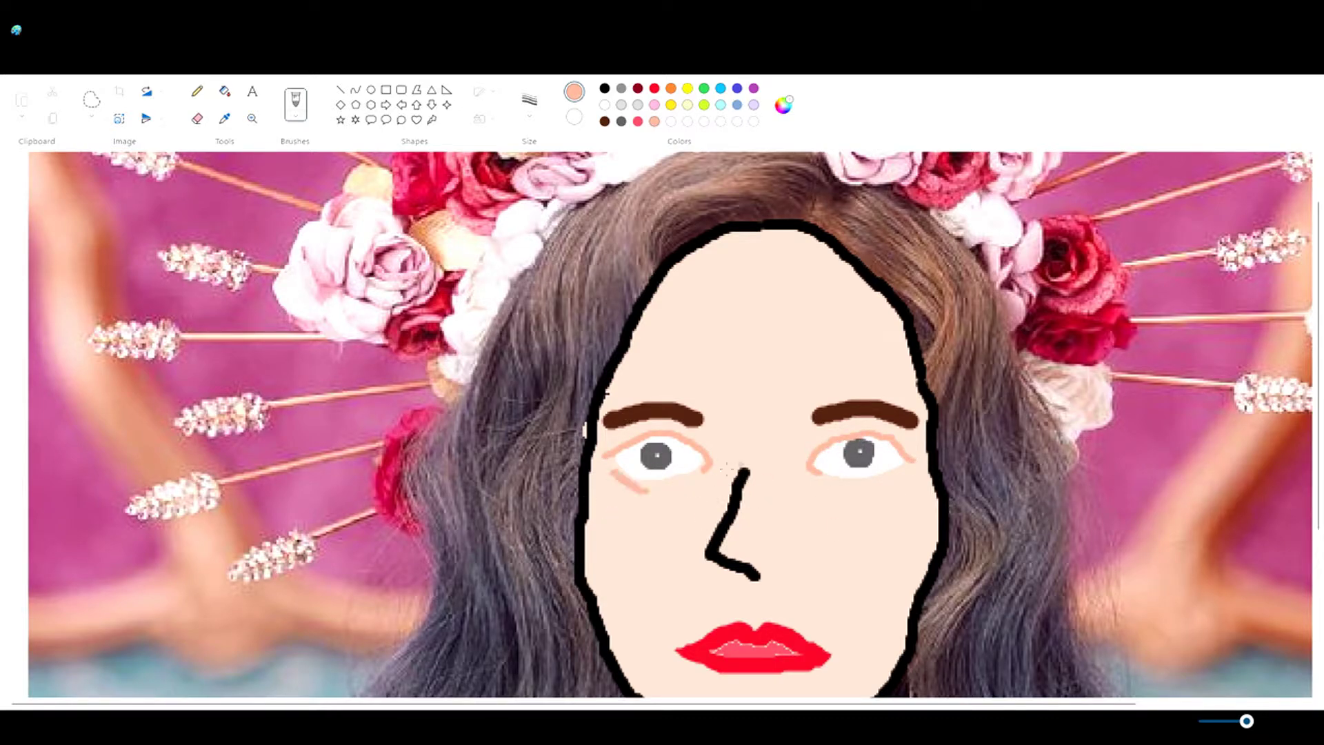
ctrl+scroll(489, 439, down, 1)
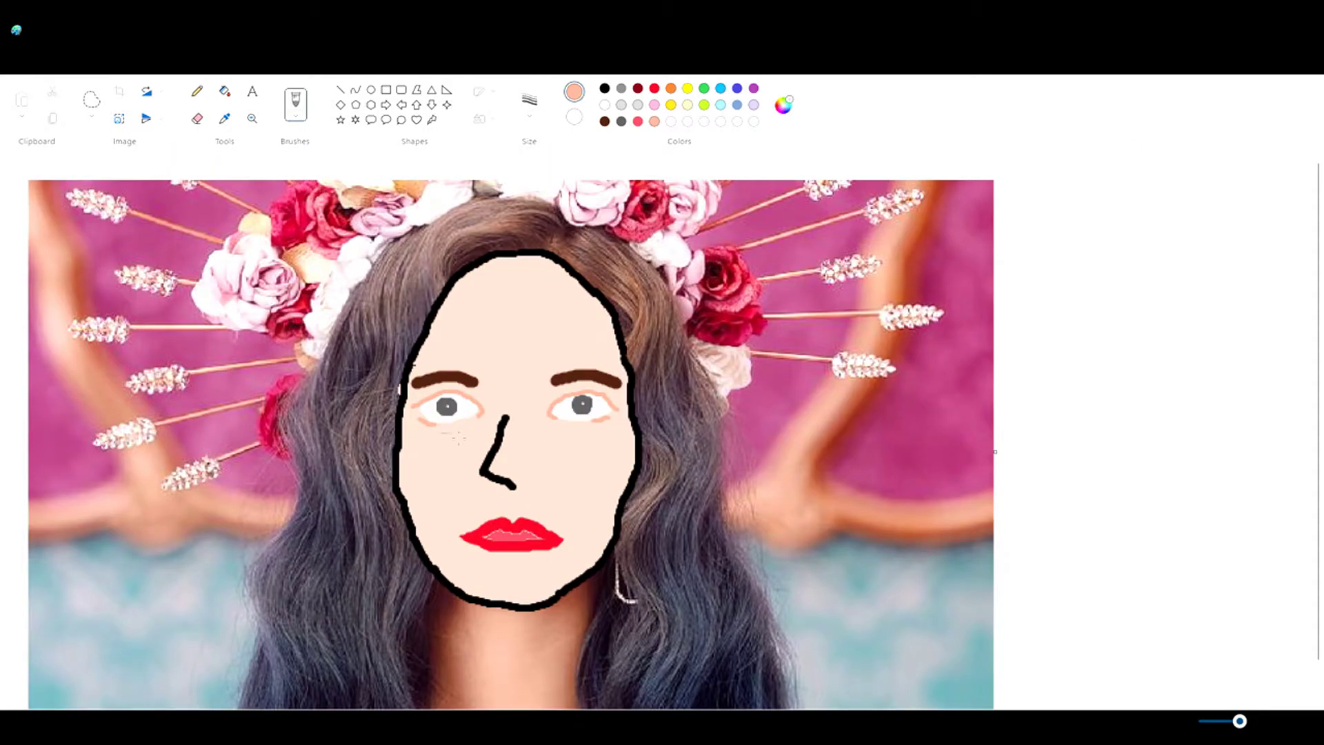
- Cut out the hair on the right side from the parting downward and fill it with dark brown
click(91, 100)
mouse_move(546, 222)
mouse_down()
mouse_move(616, 320)
mouse_move(593, 629)
mouse_move(725, 422)
mouse_move(563, 236)
mouse_up()
key(Delete)
click(224, 90)
click(662, 427)
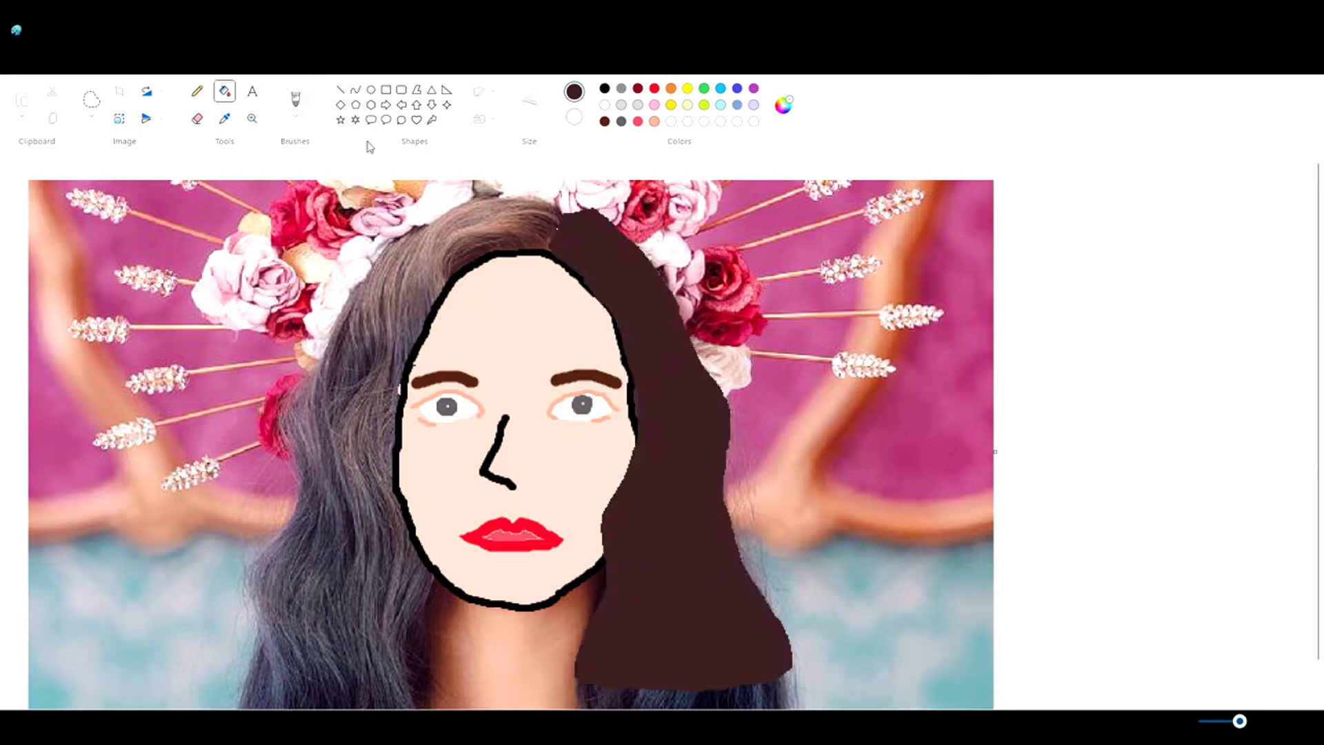
- Paint a lighter reddish-brown parting line, and replace the upper left hair with a dark brown fill
click(295, 100)
ctrl+scroll(837, 246, up, 1)
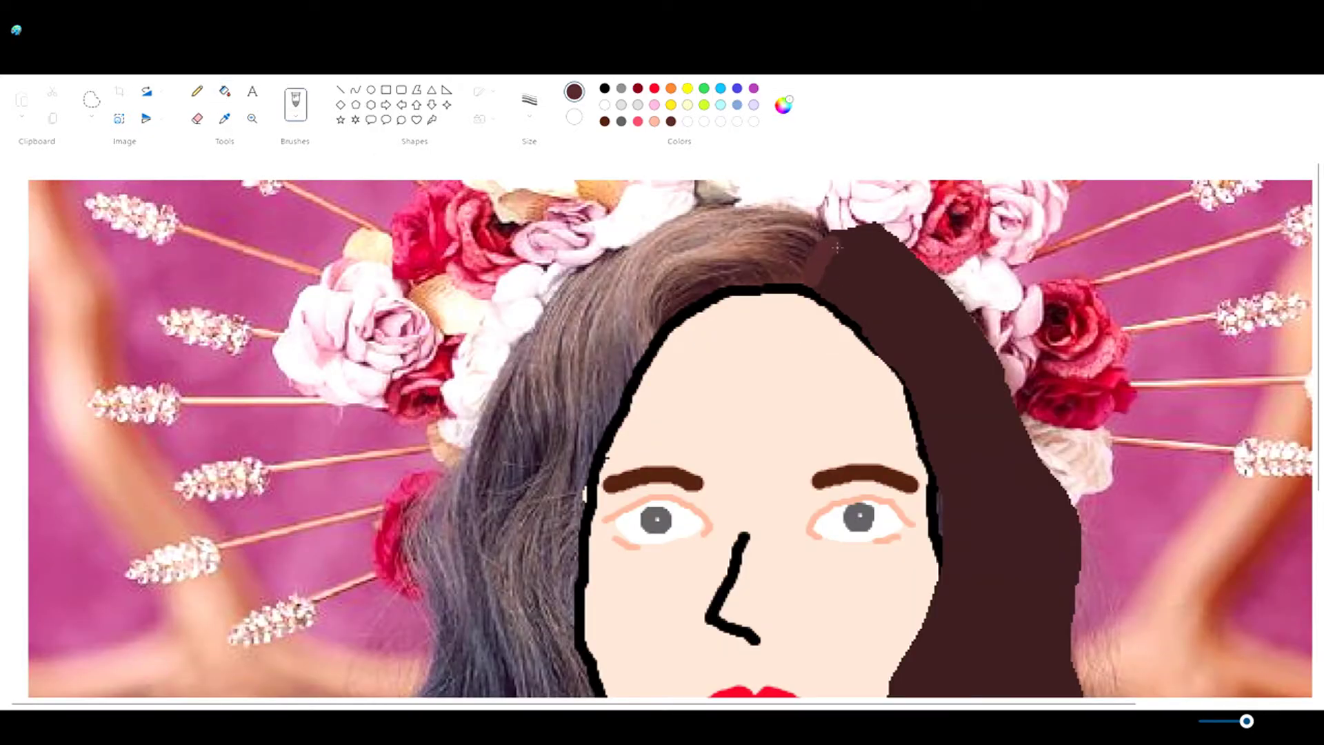
click(91, 100)
mouse_move(838, 229)
mouse_down()
mouse_move(811, 289)
mouse_move(686, 307)
mouse_move(585, 528)
mouse_move(474, 431)
mouse_move(834, 224)
mouse_up()
key(Delete)
click(224, 91)
click(504, 552)
ctrl+scroll(534, 27, down, 1)
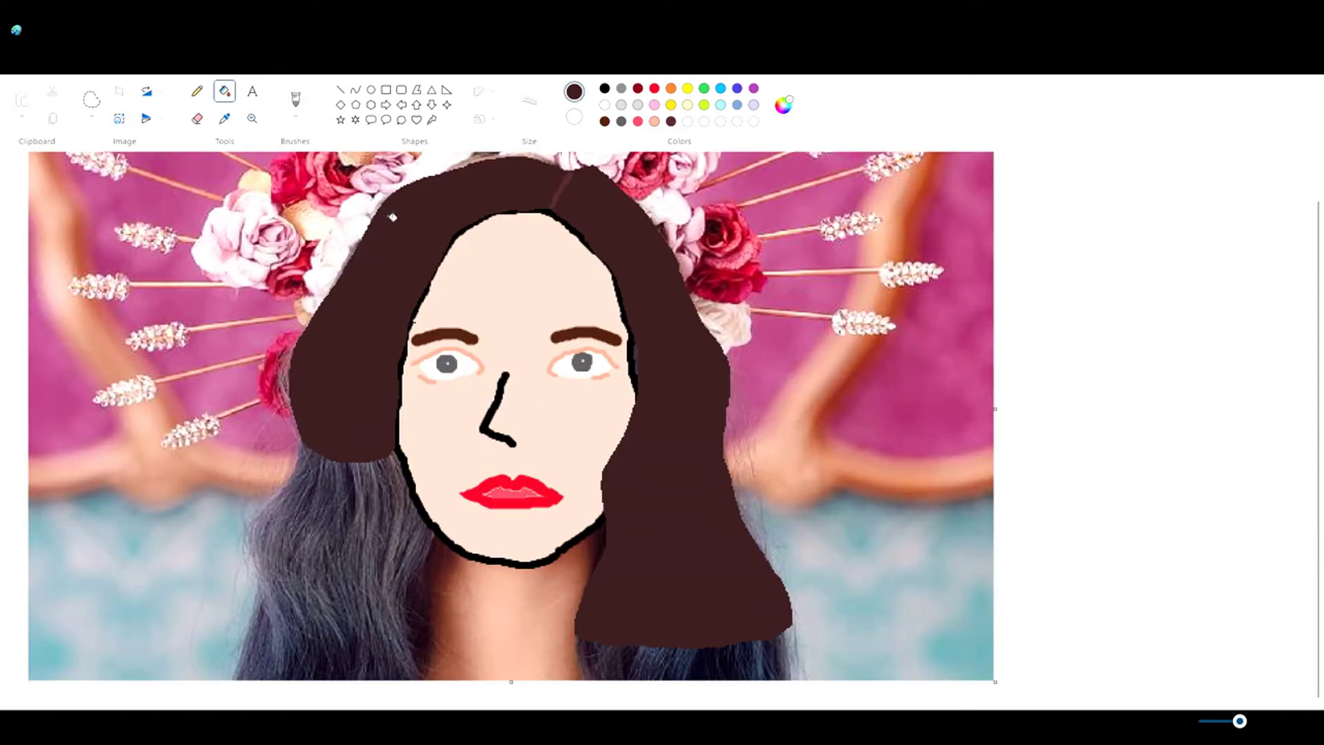
- Paint dark navy dividing strokes across the brown hair on both sides and fill the sections below them with navy
click(295, 100)
click(224, 90)
scroll(207, 35, up, 1)
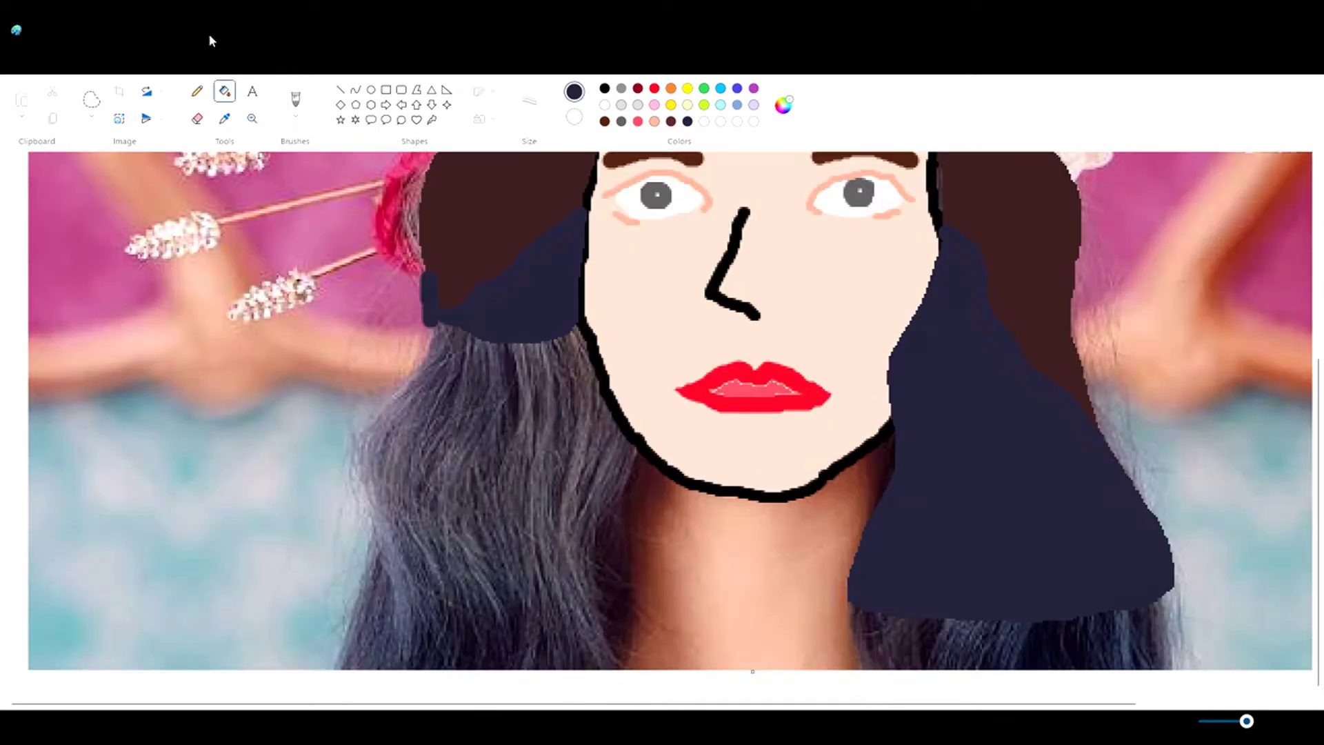
- Cut out the photographed neck below the chin and fill it with the face's skin colour
click(91, 100)
mouse_move(632, 442)
mouse_down()
mouse_move(624, 669)
mouse_move(800, 500)
mouse_move(886, 679)
mouse_move(632, 444)
mouse_up()
key(Delete)
click(224, 118)
click(662, 445)
click(606, 528)
- Redraw the chin line thinner in black and outline both sides of the neck with thick black lines
click(605, 89)
click(295, 100)
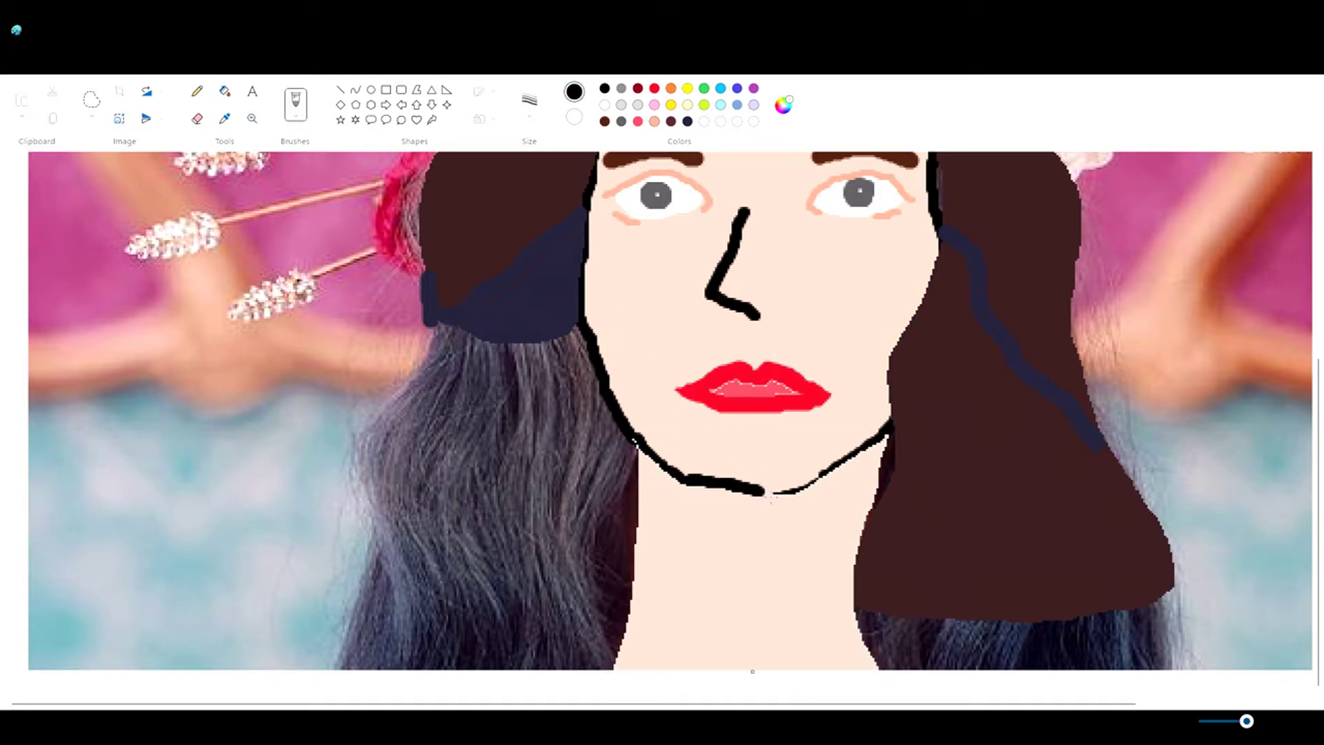
drag(837, 475, 784, 508)
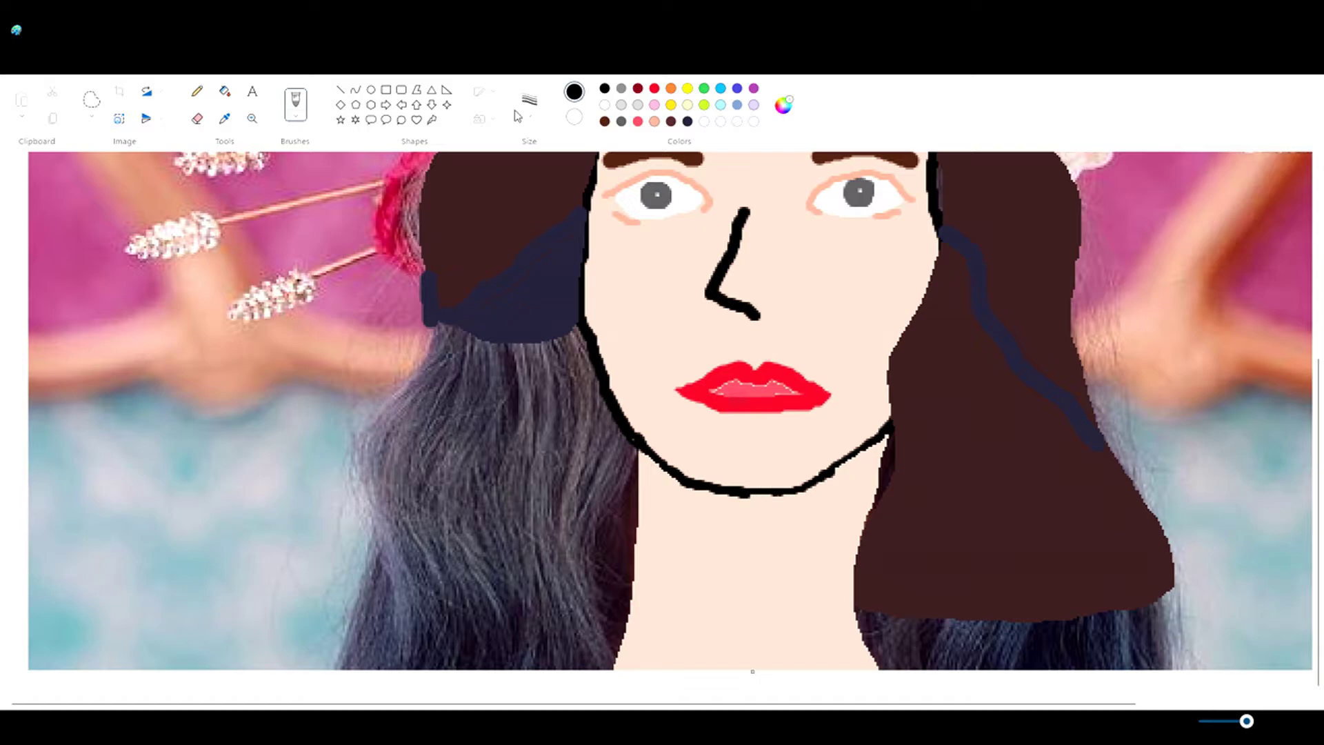
drag(641, 447, 614, 668)
drag(891, 427, 871, 667)
- Cut out the photographed lower left hair and fill it with dark navy
scroll(414, 510, up, 4)
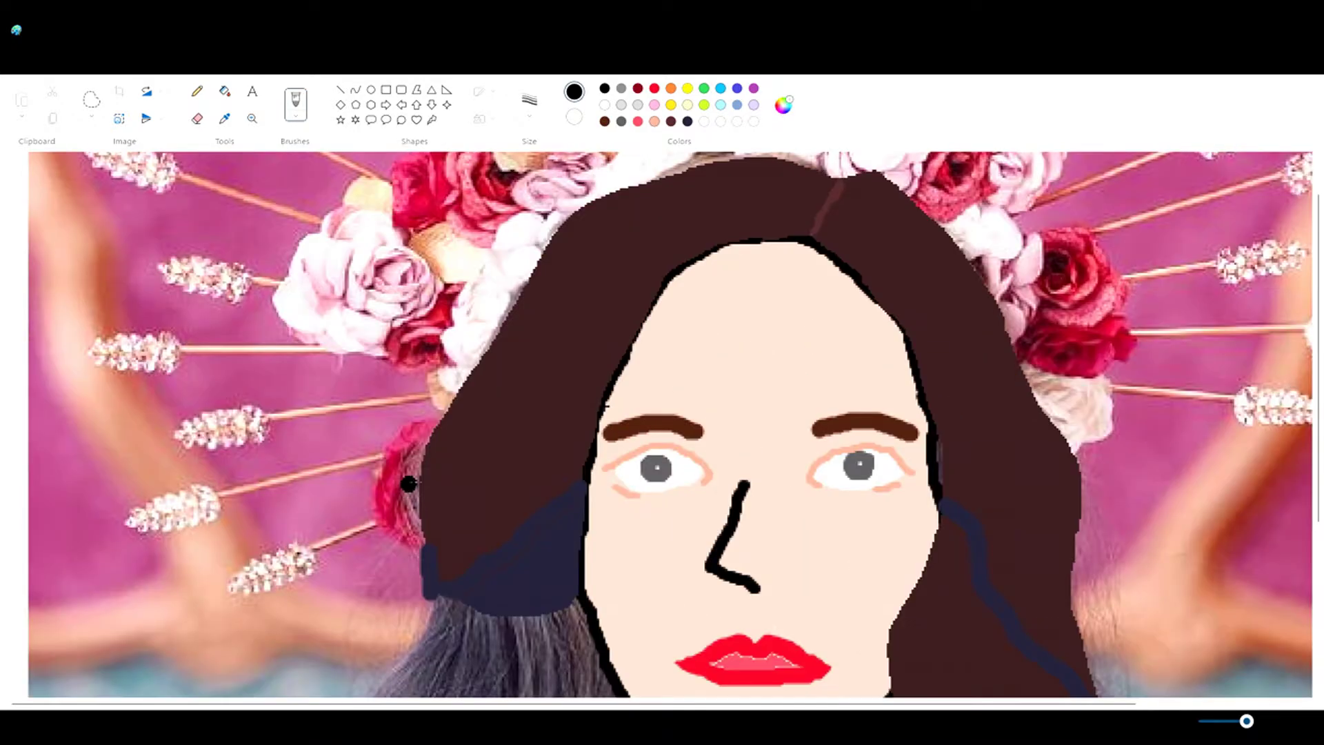
scroll(409, 484, down, 4)
click(91, 100)
drag(354, 252, 648, 717)
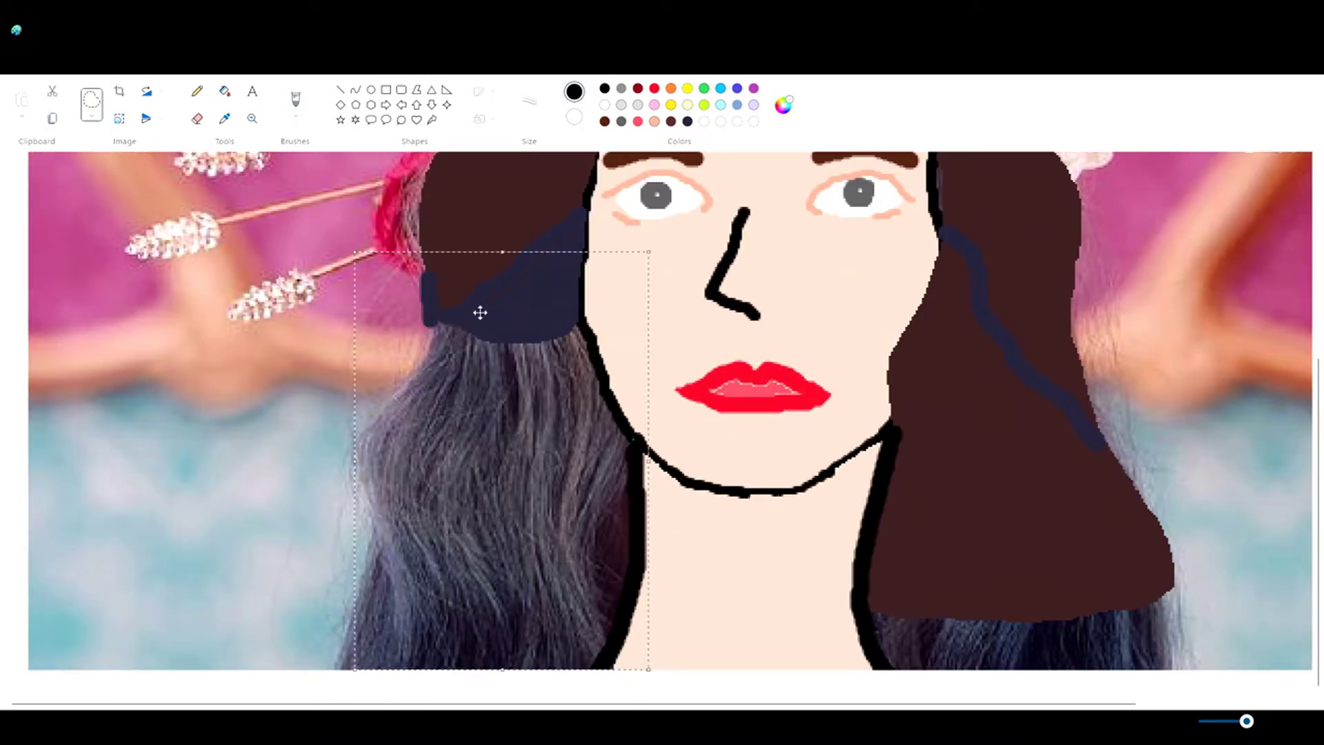
key(Delete)
click(224, 90)
click(533, 389)
click(687, 122)
click(533, 390)
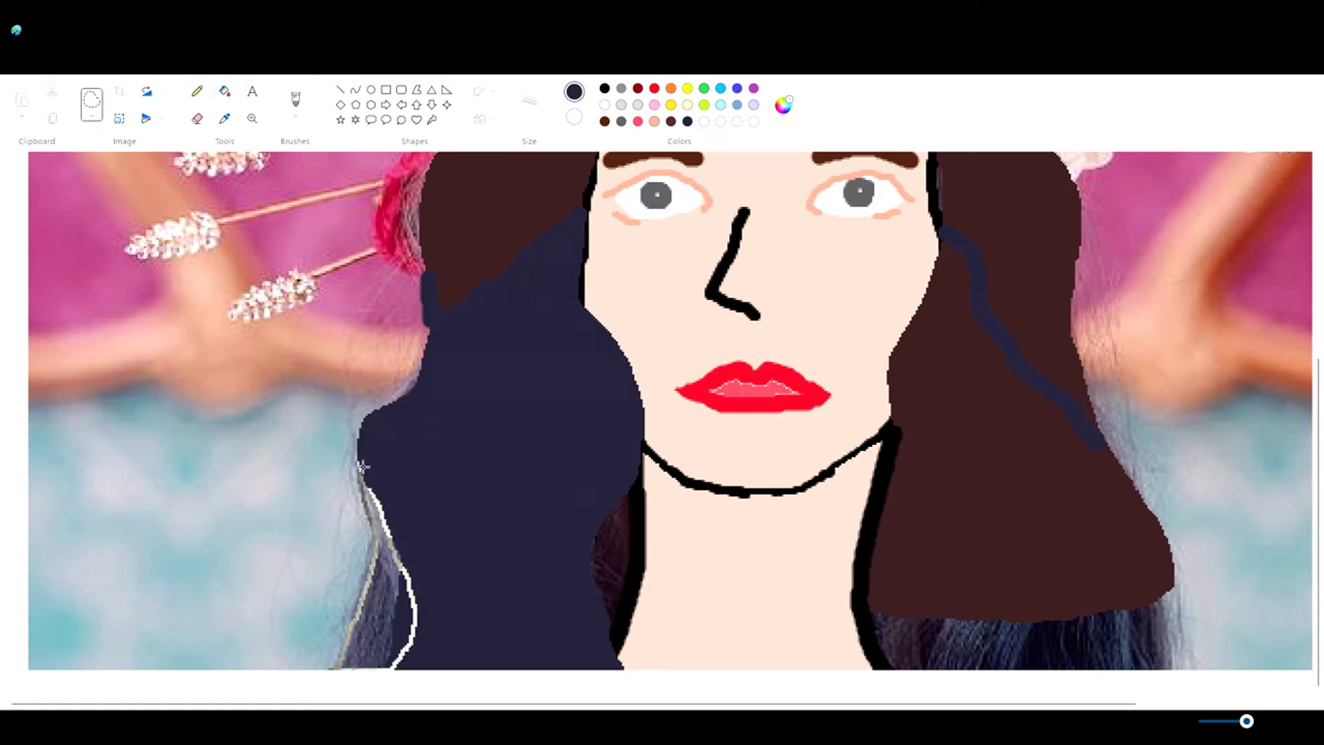
- Fill the outer strand at the lower left edge of the hair with dark greenish grey
click(224, 118)
click(558, 470)
click(386, 587)
- Cut out a rounded strand beside the left of the neck and fill it with dark brown
click(91, 100)
mouse_move(624, 479)
mouse_down()
mouse_move(607, 636)
mouse_move(625, 483)
mouse_up()
key(Delete)
click(295, 104)
click(224, 90)
click(618, 562)
- Brush the dark greenish grey strand further up and outward along the hair's lower left edge
click(704, 121)
click(295, 103)
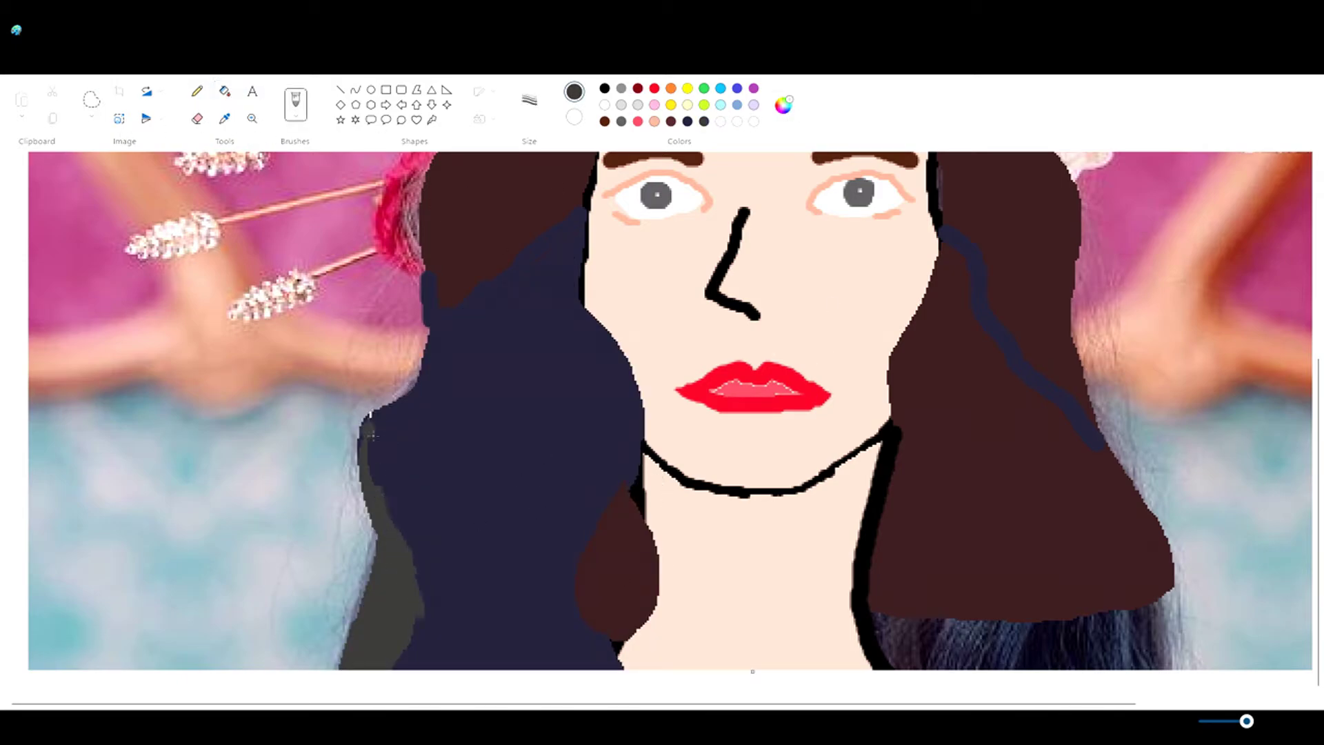
drag(372, 410, 341, 638)
- Fill the lower right hair section with navy and add a dark grey strand along its outer edge
click(224, 91)
click(945, 327)
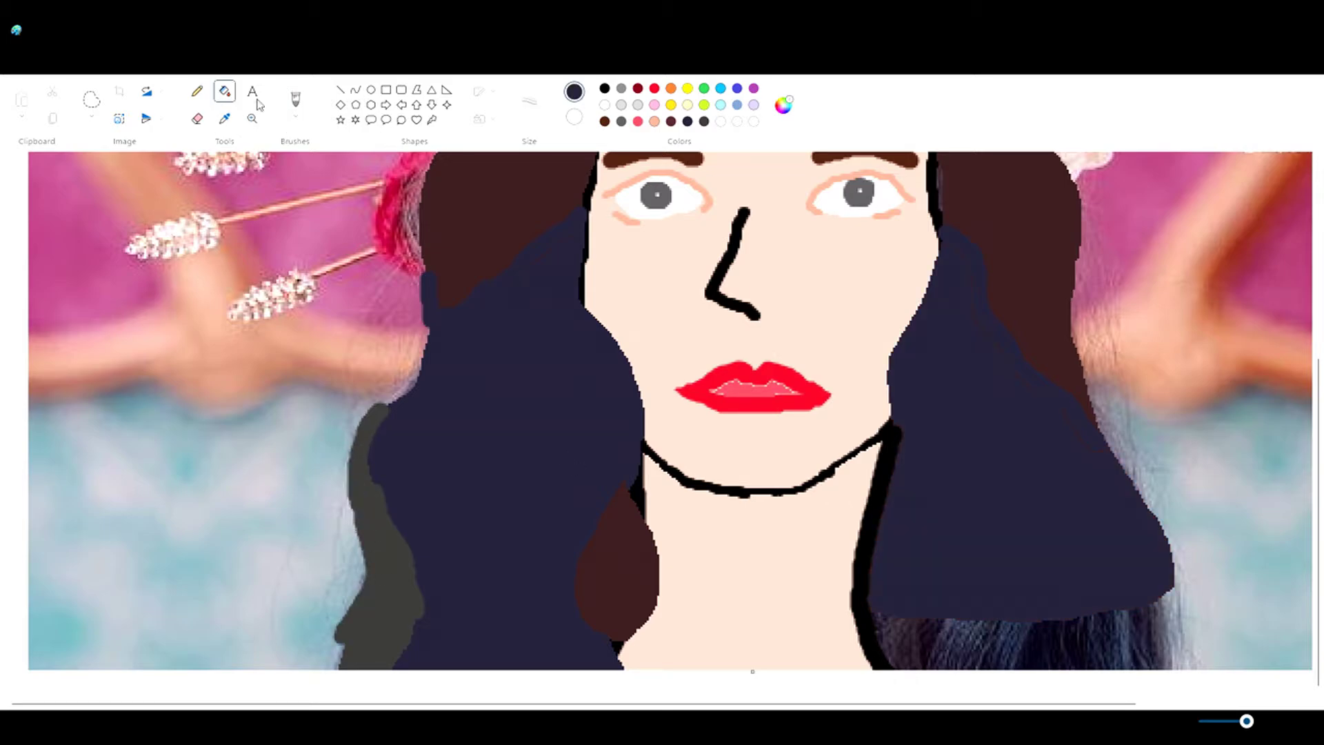
click(91, 100)
mouse_move(1138, 493)
mouse_down()
mouse_move(1112, 671)
mouse_move(1135, 495)
mouse_up()
key(Delete)
click(1146, 597)
- Cut out a rounded strand beside the right of the neck, fill it dark brown, and fill the photo patch beside it with navy
scroll(1146, 598, down, 2)
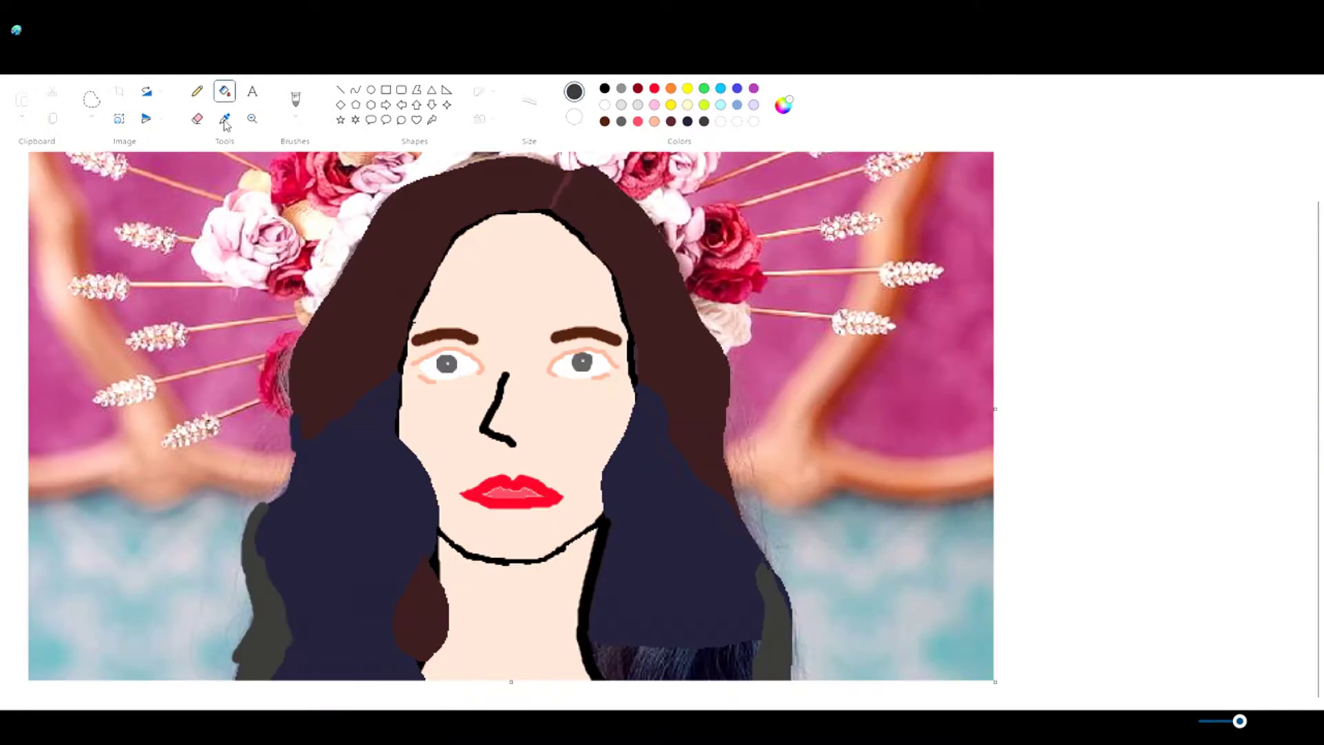
click(91, 100)
scroll(819, 569, up, 2)
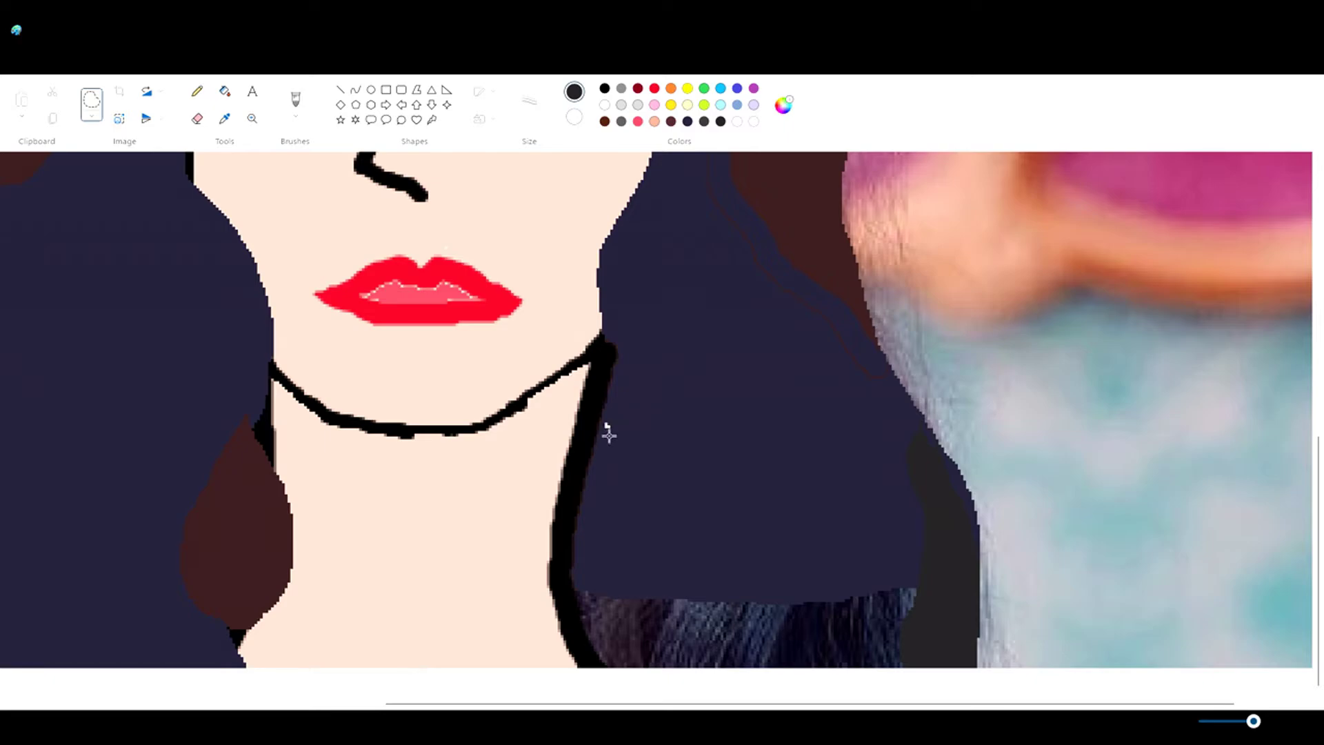
drag(608, 434, 607, 441)
key(Delete)
click(225, 118)
click(685, 237)
click(224, 91)
click(635, 414)
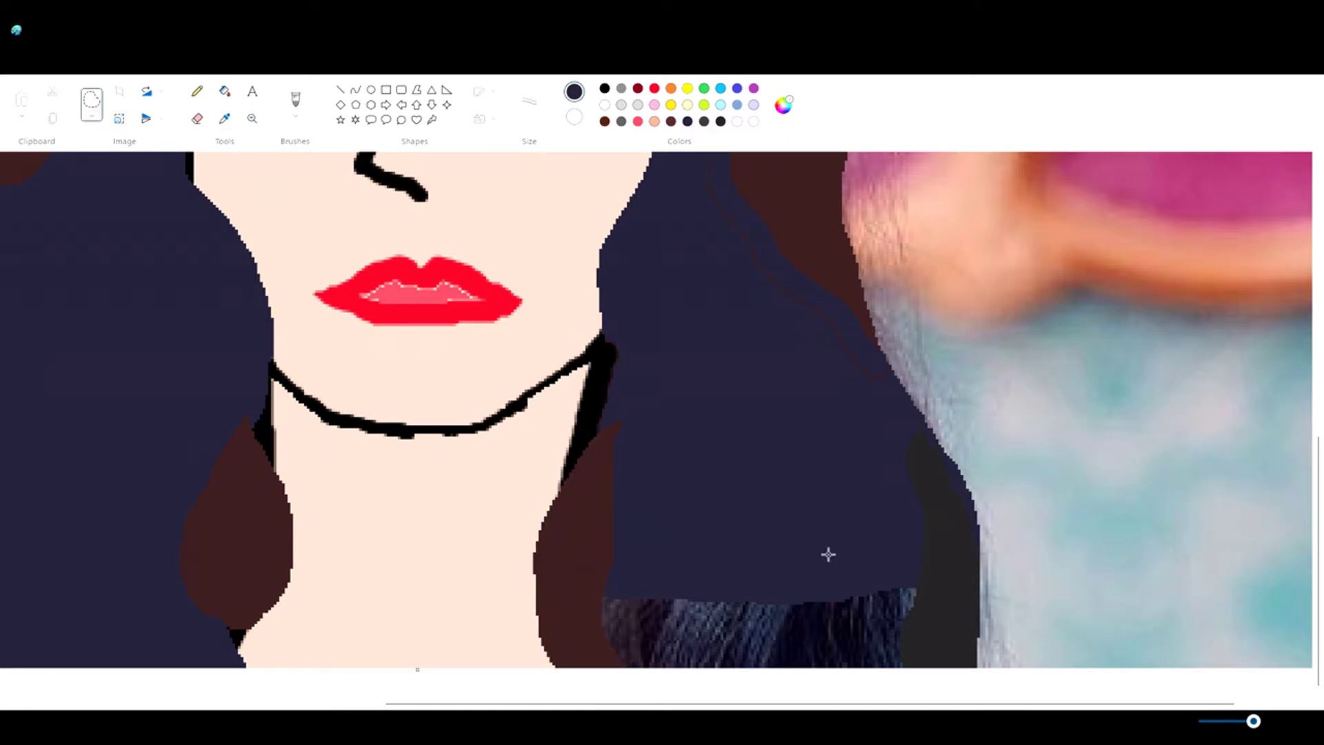
key(ctrl+z)
key(ctrl+z)
- Try cutting out narrow pointed strands across the border between the brown and navy hair on both sides of the face
scroll(686, 446, down, 2)
drag(308, 391, 360, 533)
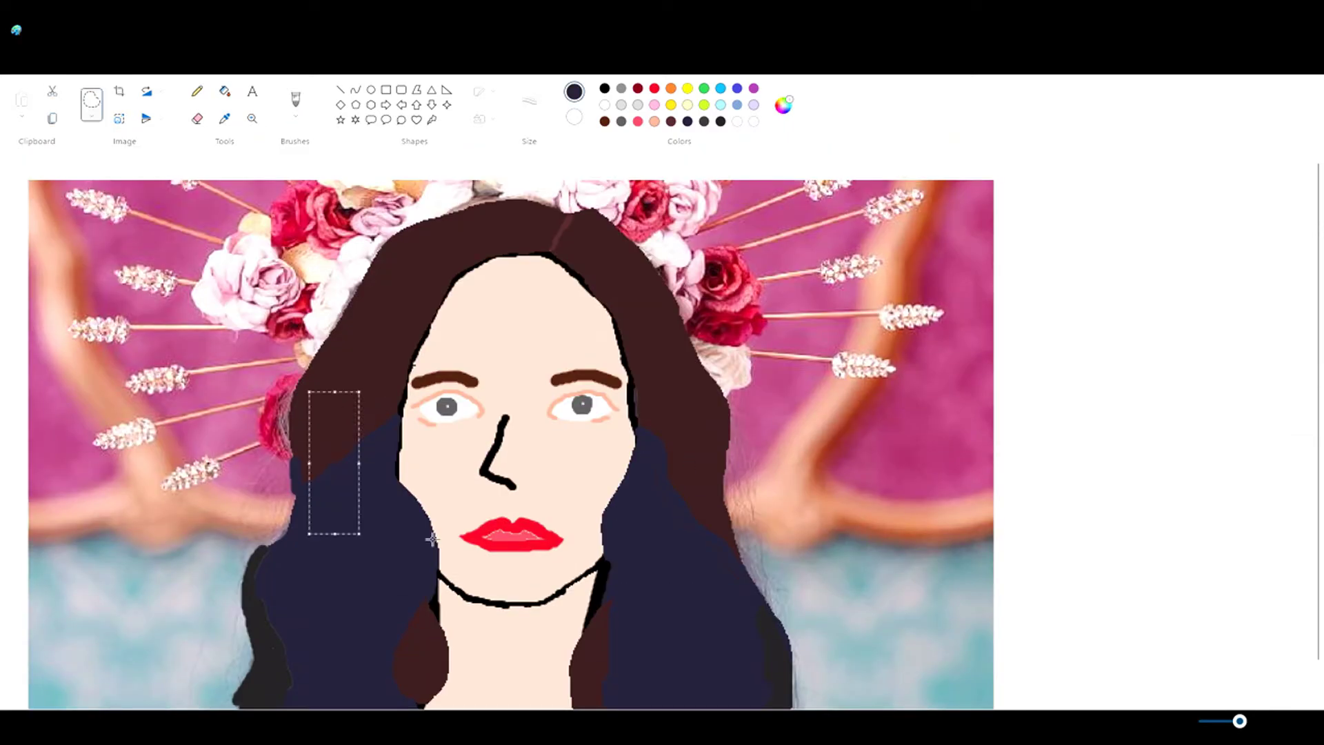
key(Delete)
drag(671, 428, 709, 520)
click(379, 464)
drag(651, 413, 656, 429)
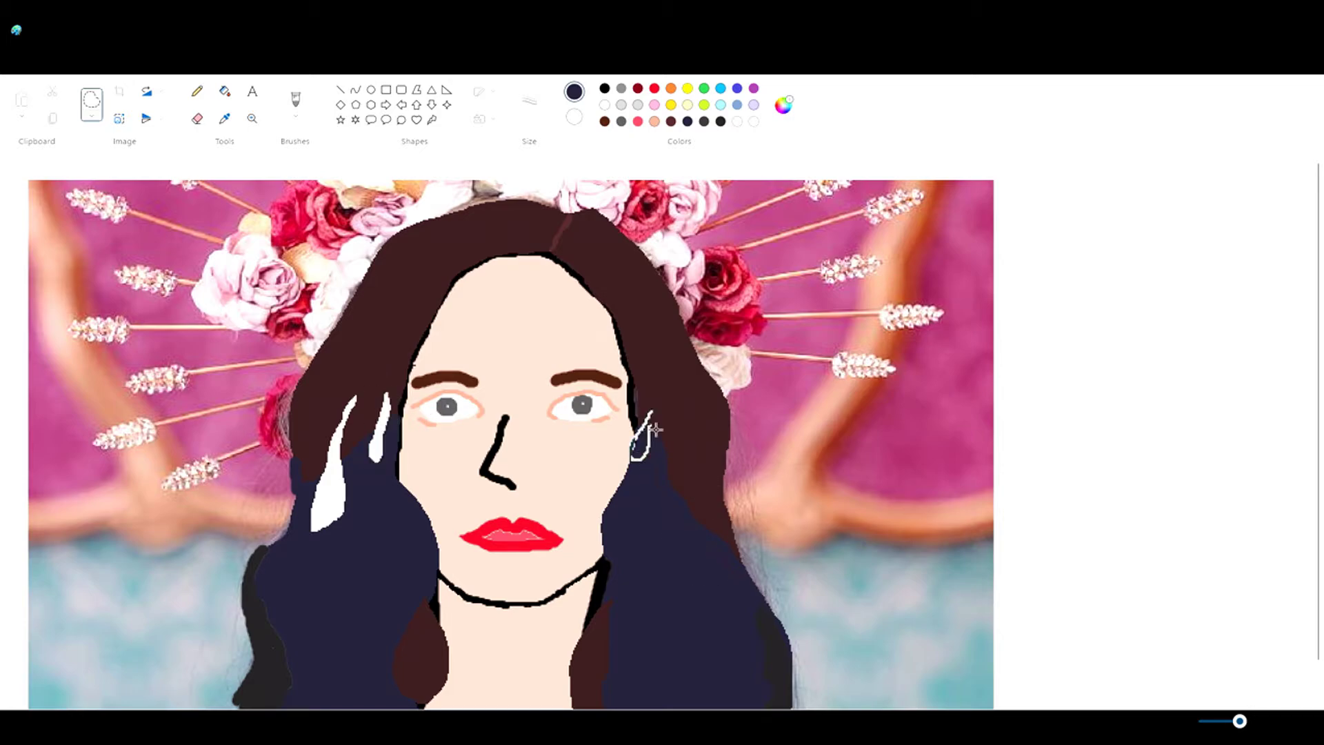
key(ctrl+z)
key(ctrl+z)
key(ctrl+z)
key(ctrl+z)
key(ctrl+z)
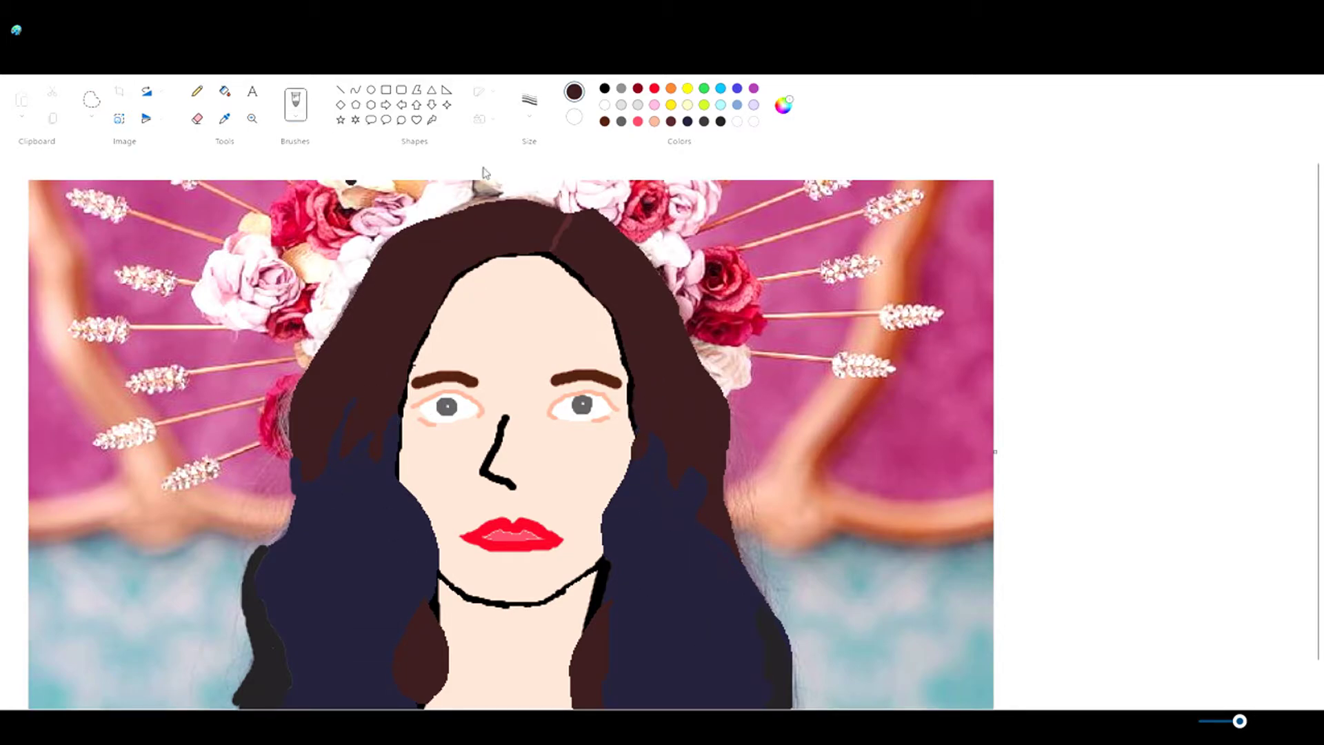
- Brush dark brown over the face outline at both temples and draw black strand lines through the brown hair
drag(434, 312, 422, 357)
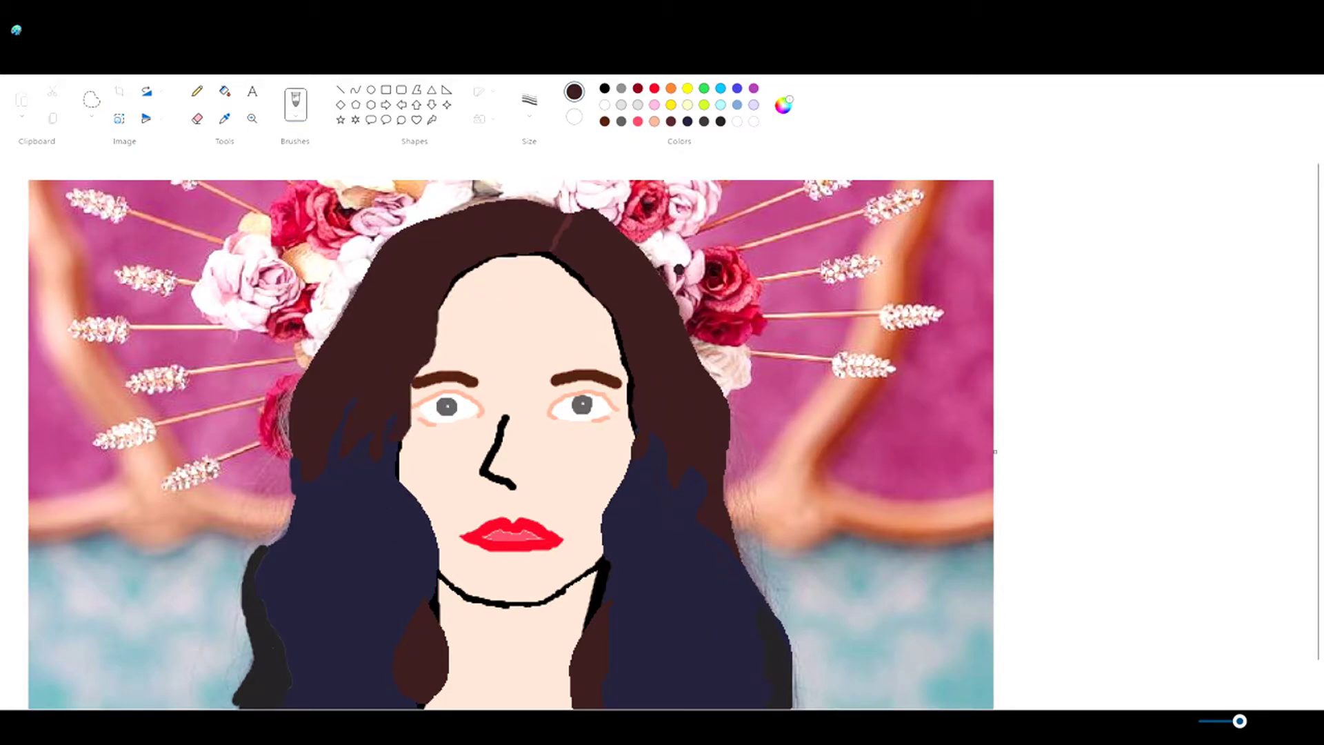
drag(616, 313, 624, 374)
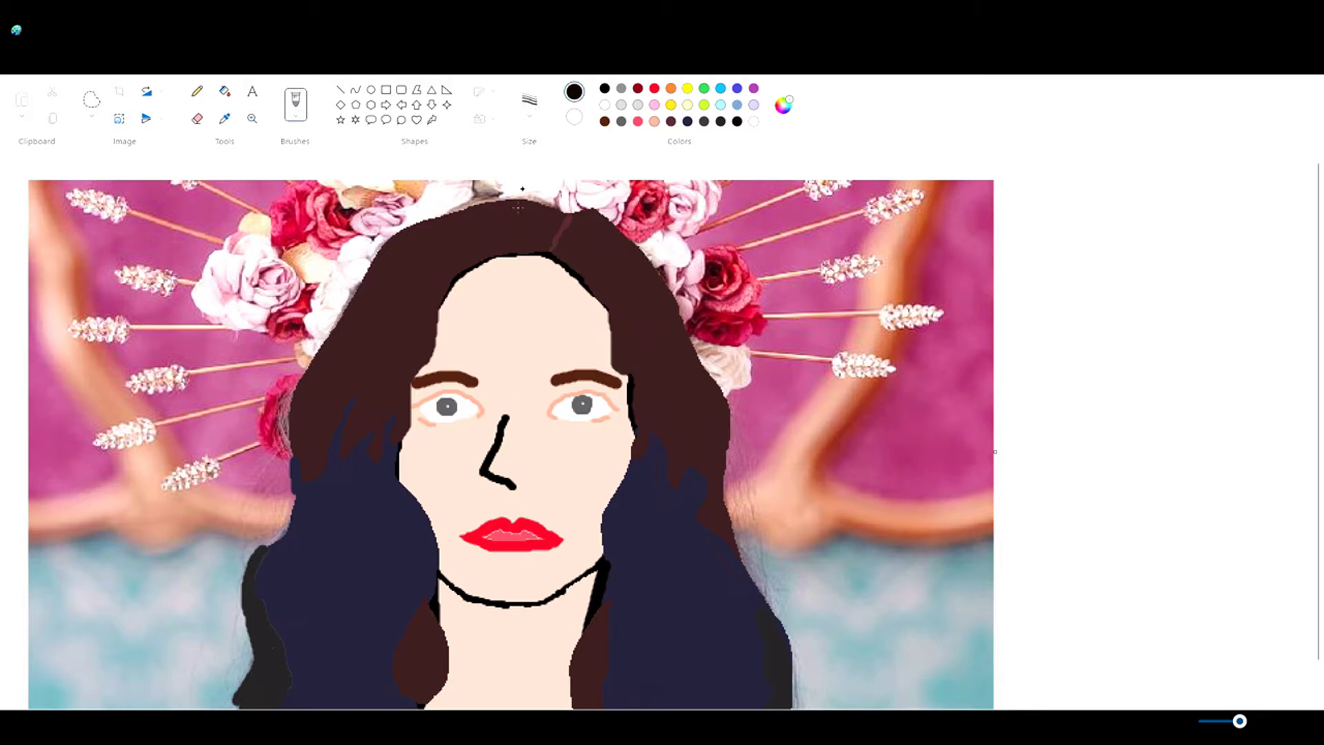
drag(448, 243, 538, 219)
drag(402, 304, 452, 265)
drag(359, 307, 390, 262)
drag(397, 338, 372, 393)
drag(335, 393, 320, 448)
mouse_move(598, 243)
mouse_down()
mouse_move(626, 346)
mouse_move(698, 418)
mouse_up()
mouse_move(676, 405)
mouse_down()
mouse_move(688, 460)
mouse_move(629, 487)
mouse_up()
- Draw near-black strand lines through the navy hair on both sides and short black collarbone marks at the base of the neck
click(685, 517)
scroll(685, 518, down, 1)
drag(644, 510, 619, 539)
drag(689, 483, 730, 571)
drag(679, 513, 692, 594)
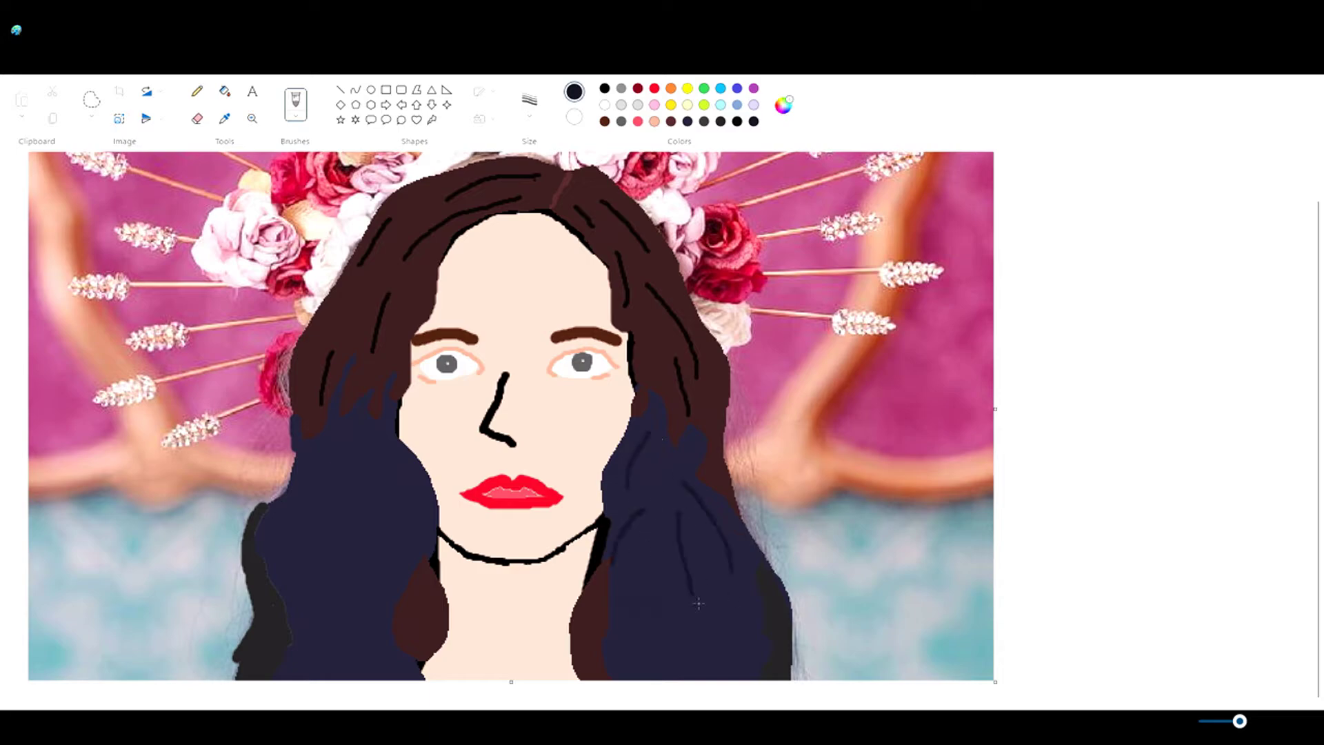
drag(331, 420, 342, 489)
drag(406, 466, 418, 552)
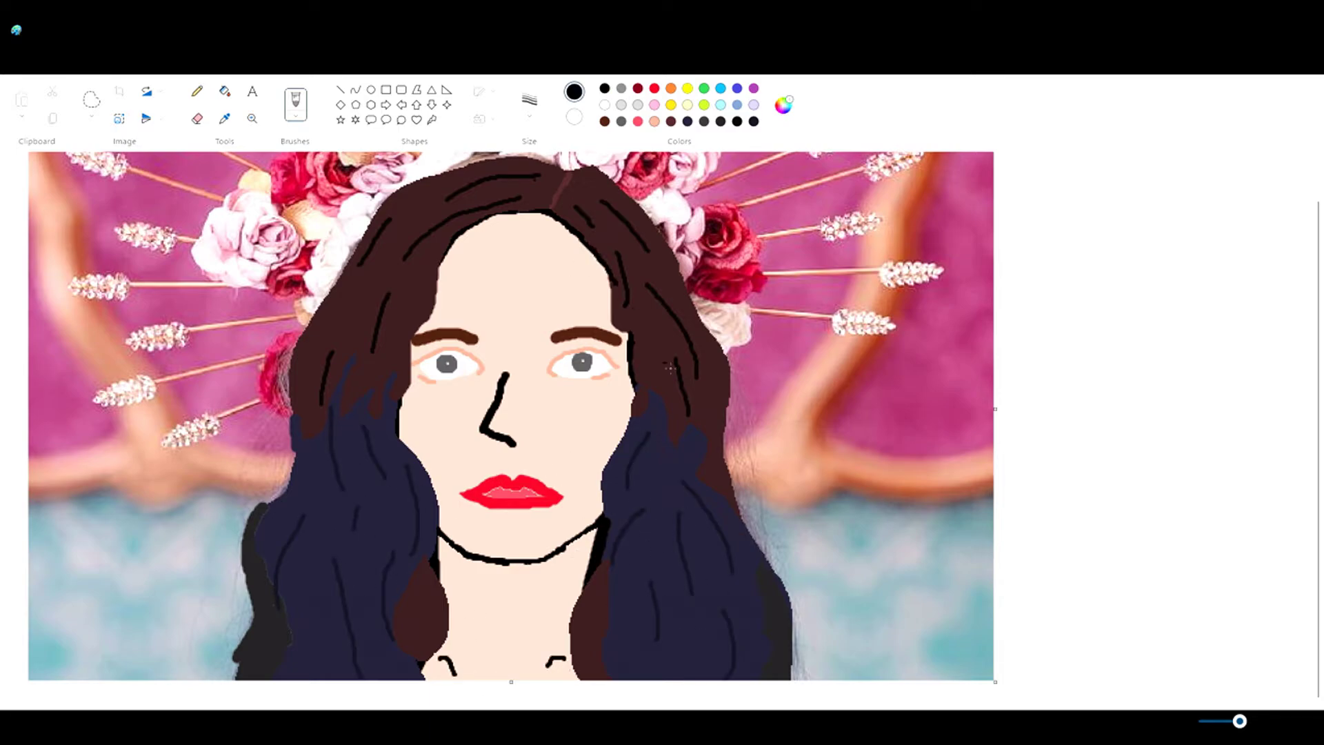
- Brush very dark brown strands beside the forehead and stray hairs poking out around the hair's outer edge
click(671, 122)
drag(441, 251, 443, 290)
drag(422, 272, 421, 328)
drag(596, 252, 611, 297)
drag(715, 364, 737, 421)
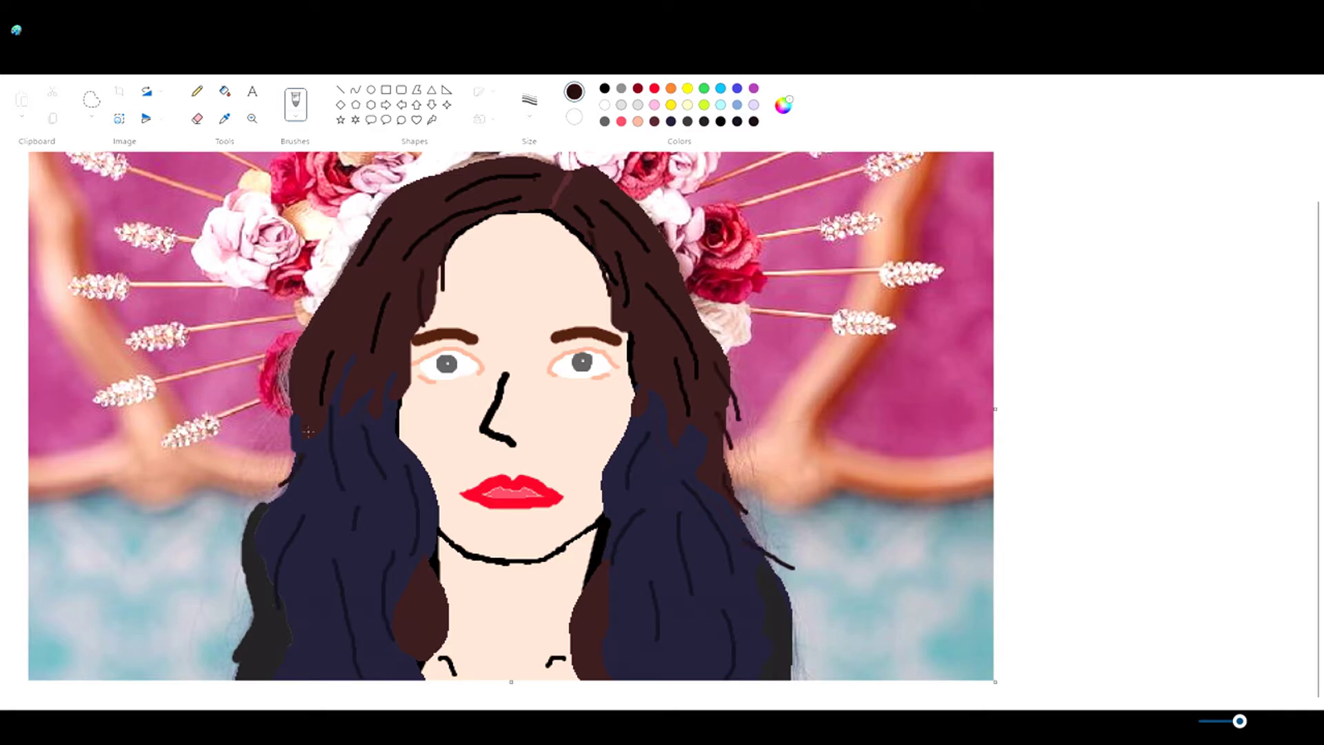
drag(686, 293, 732, 332)
drag(629, 196, 655, 217)
drag(412, 193, 373, 202)
- Cut out the teal lower background on both sides of the hair and fill both areas with light turquoise
scroll(552, 345, up, 1)
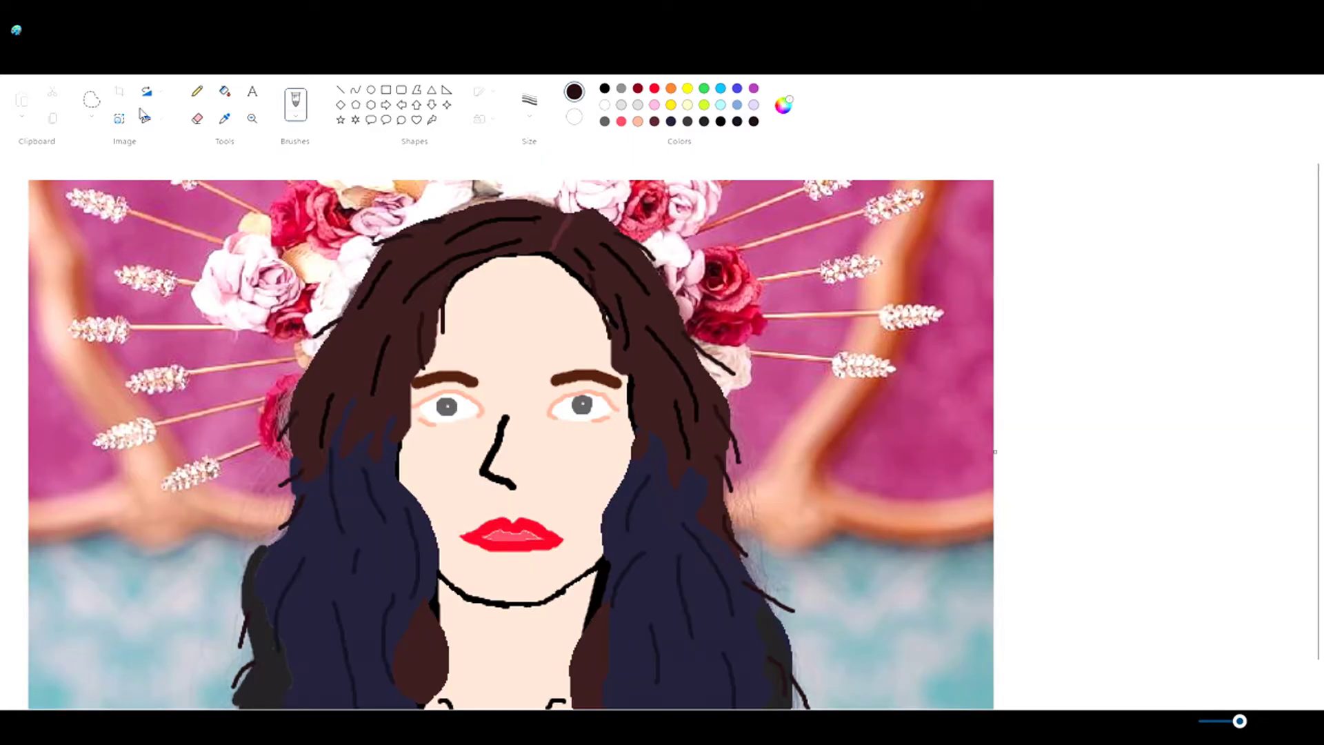
click(91, 100)
mouse_move(736, 520)
mouse_down()
mouse_move(791, 683)
mouse_move(736, 524)
mouse_up()
key(Delete)
drag(29, 532, 282, 524)
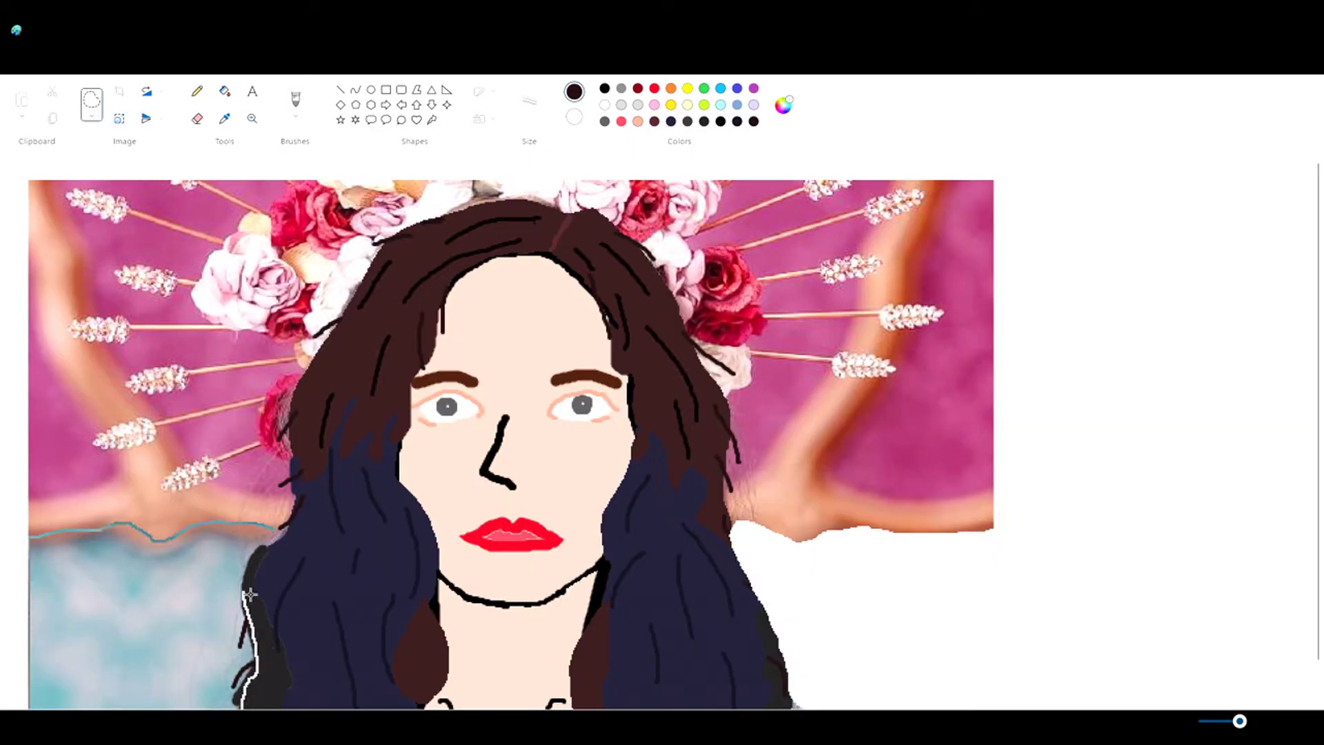
key(Delete)
click(721, 105)
click(224, 91)
click(889, 620)
click(138, 621)
- Cut out the outermost magenta background areas on both sides of the picture and fill them with flat pink
drag(106, 489, 28, 234)
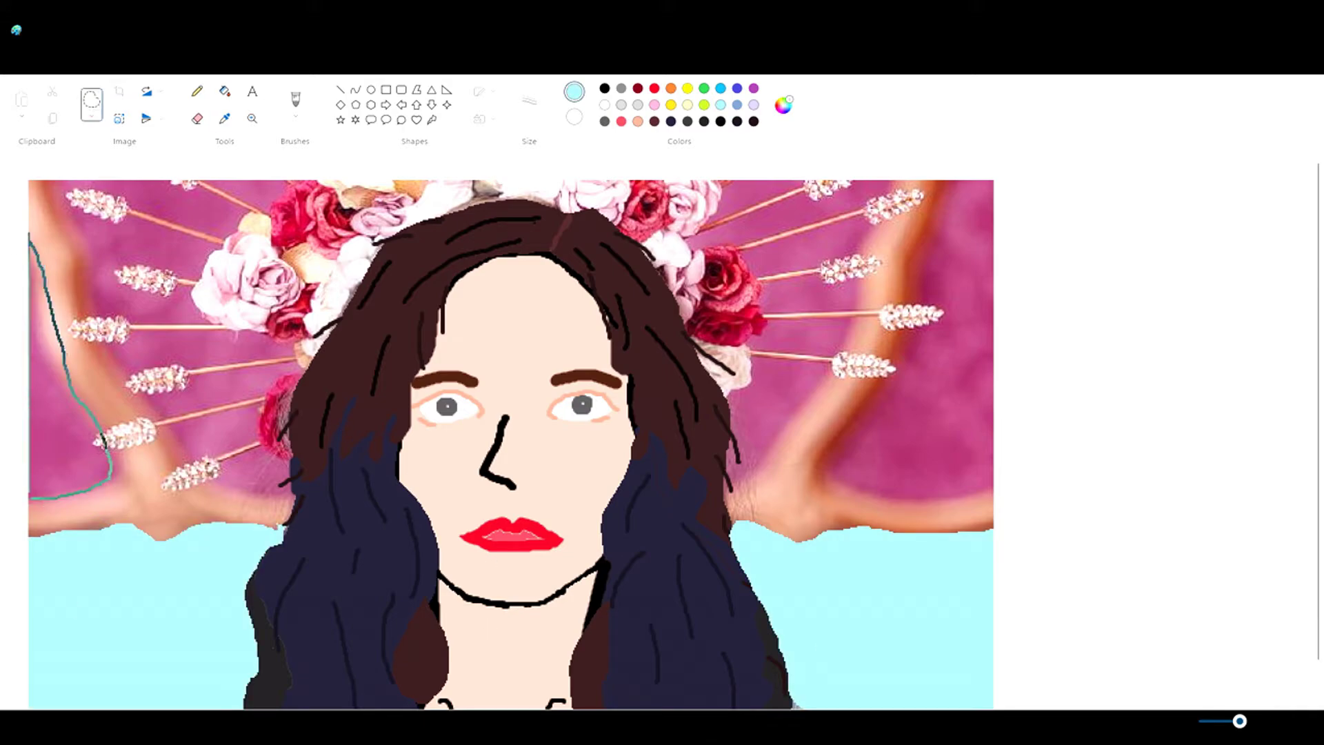
key(Delete)
mouse_move(817, 483)
mouse_down()
mouse_move(945, 184)
mouse_move(927, 507)
mouse_up()
key(Delete)
click(224, 91)
click(910, 386)
click(69, 428)
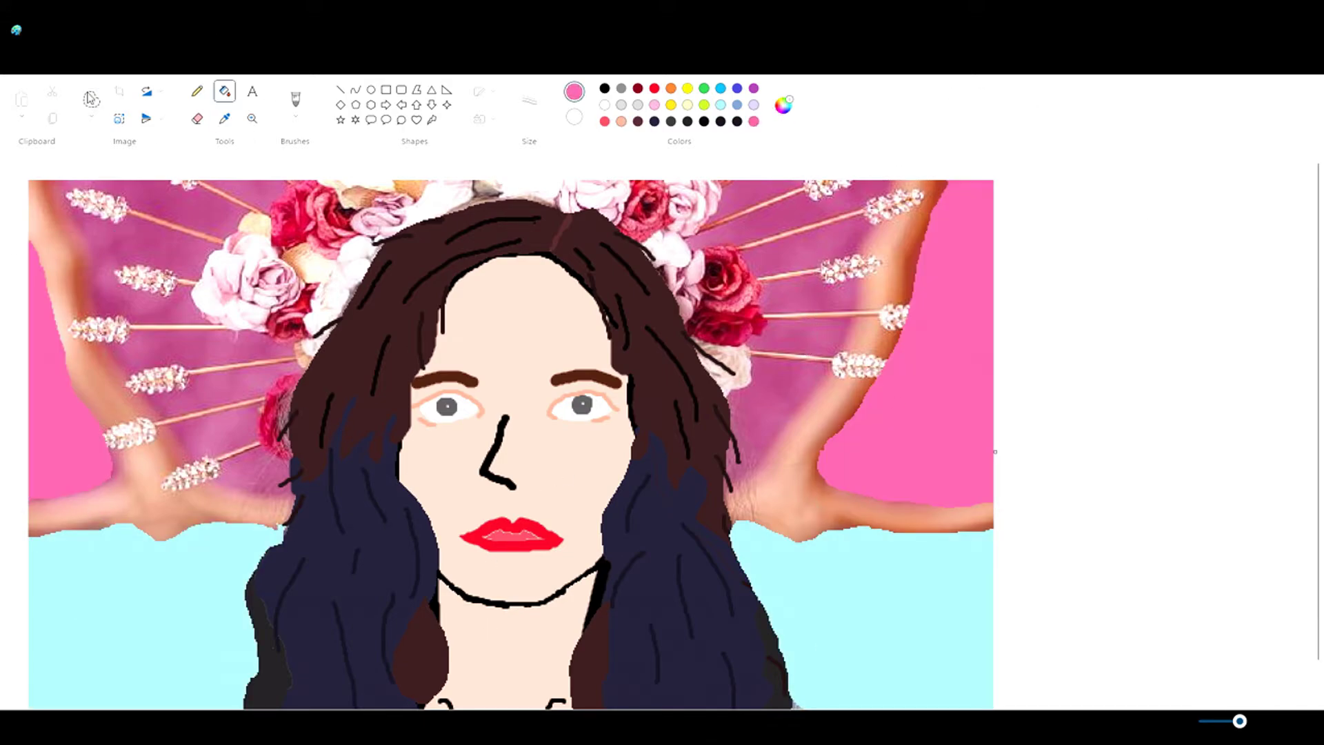
- Cut out the curved wooden frame on both sides of the portrait and fill both parts with dark orange
mouse_move(71, 381)
mouse_down()
mouse_move(194, 441)
mouse_move(78, 545)
mouse_move(29, 541)
mouse_up()
key(Delete)
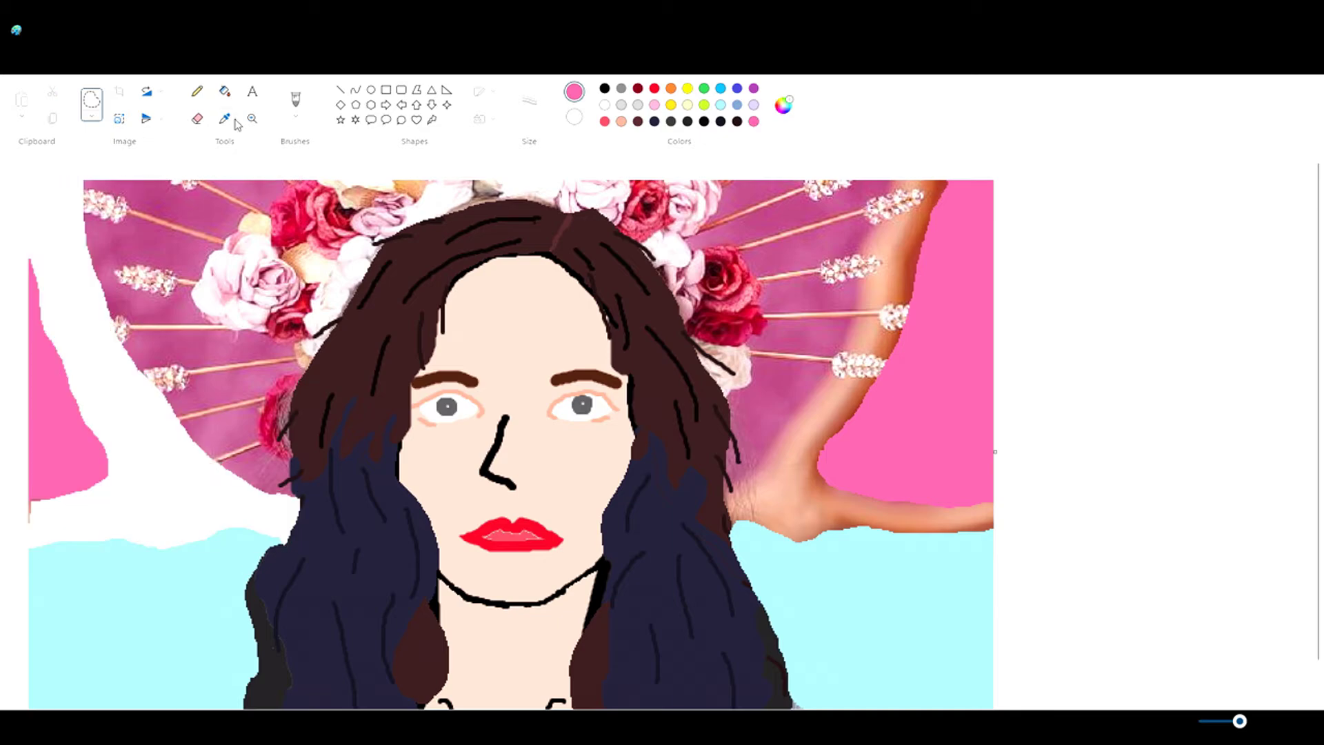
click(224, 90)
click(69, 345)
click(92, 103)
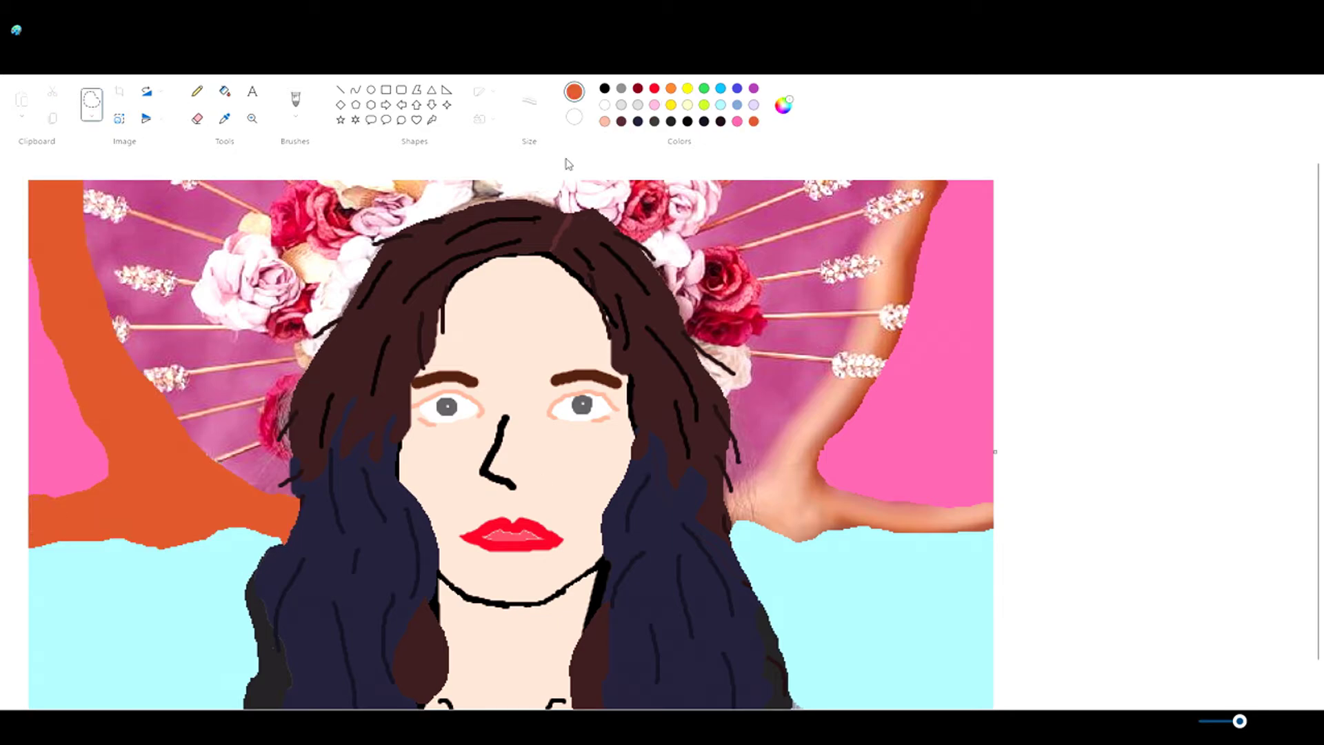
mouse_move(950, 184)
mouse_down()
mouse_move(849, 447)
mouse_move(731, 547)
mouse_move(893, 154)
mouse_up()
key(Delete)
click(224, 90)
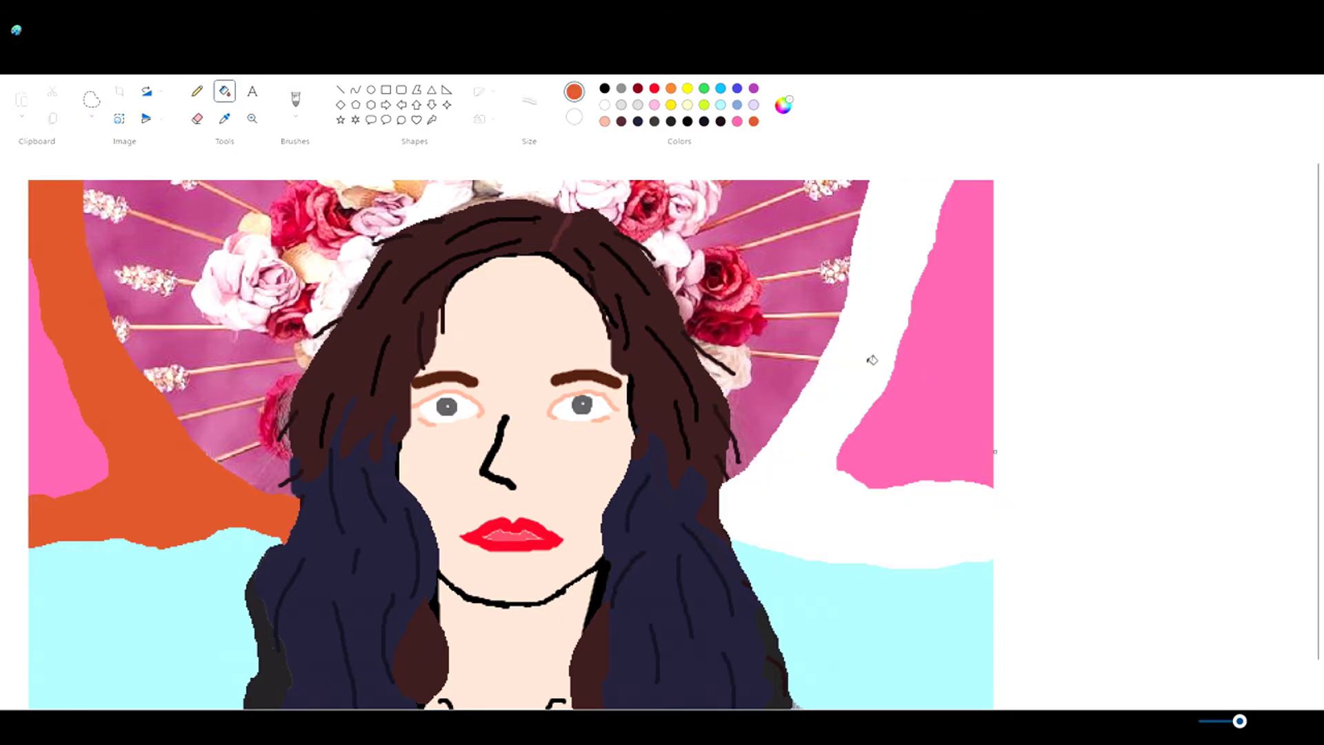
click(869, 357)
- Cut out the remaining photo background and flower headdress around the hair and fill the area with flat pink
scroll(890, 383, down, 1)
click(92, 102)
mouse_move(298, 461)
mouse_down()
mouse_move(356, 262)
mouse_move(719, 445)
mouse_move(109, 44)
mouse_move(276, 463)
mouse_move(298, 460)
mouse_up()
key(Delete)
click(224, 90)
click(207, 242)
- Sample the dark brown of the hair and brush a rounded outer edge along both sides and over the crown
click(224, 118)
click(386, 227)
click(295, 104)
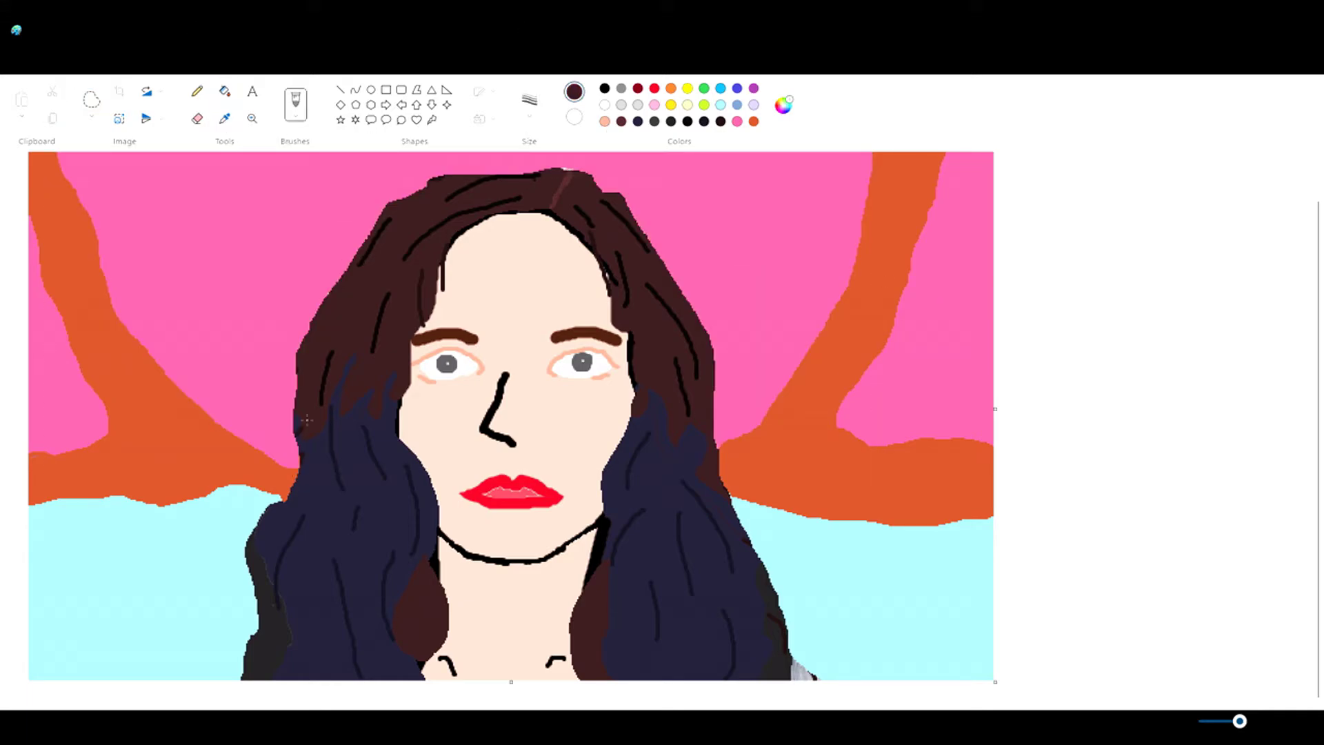
mouse_move(331, 276)
mouse_down()
mouse_move(434, 196)
mouse_move(552, 210)
mouse_move(690, 341)
mouse_up()
scroll(433, 197, up, 1)
drag(544, 207, 343, 259)
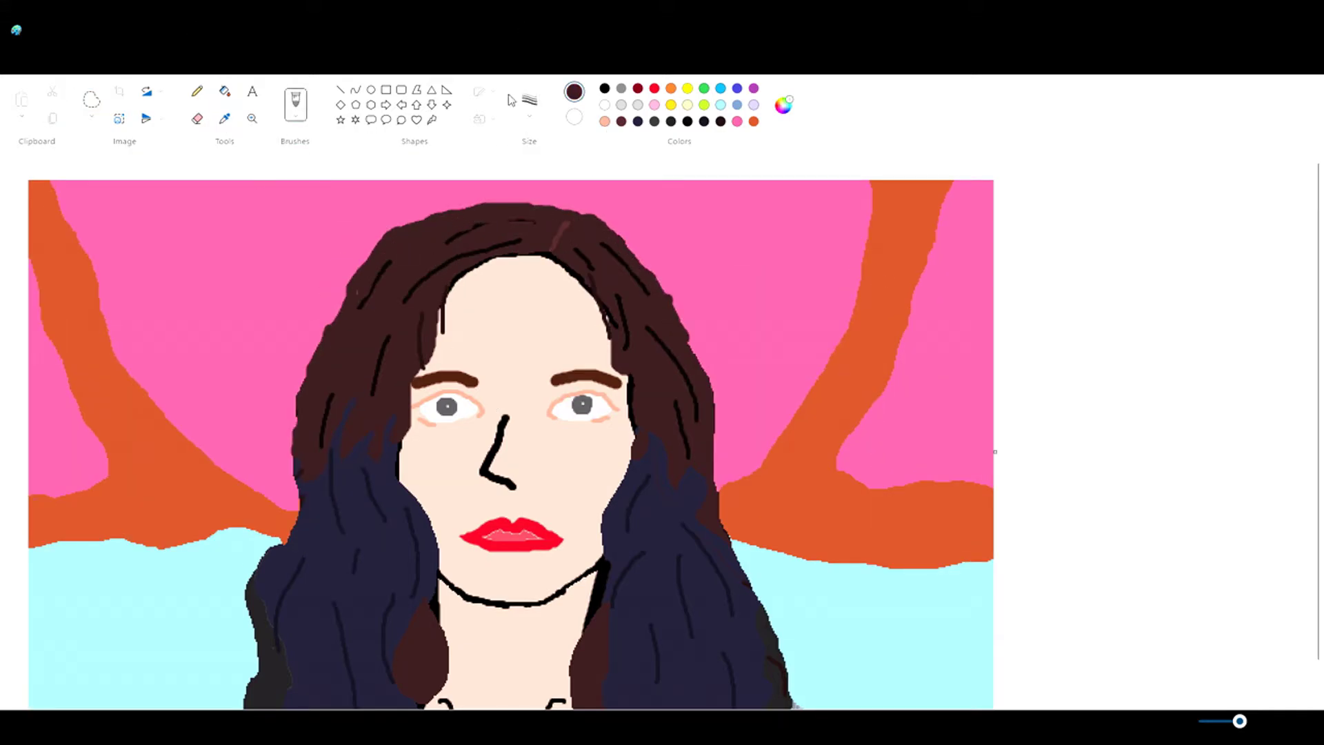
- Brush short dark brown stray hairs around the hair's outer edge and extend the parting in the lighter reddish brown
drag(389, 222, 458, 213)
drag(344, 303, 322, 319)
drag(269, 474, 300, 443)
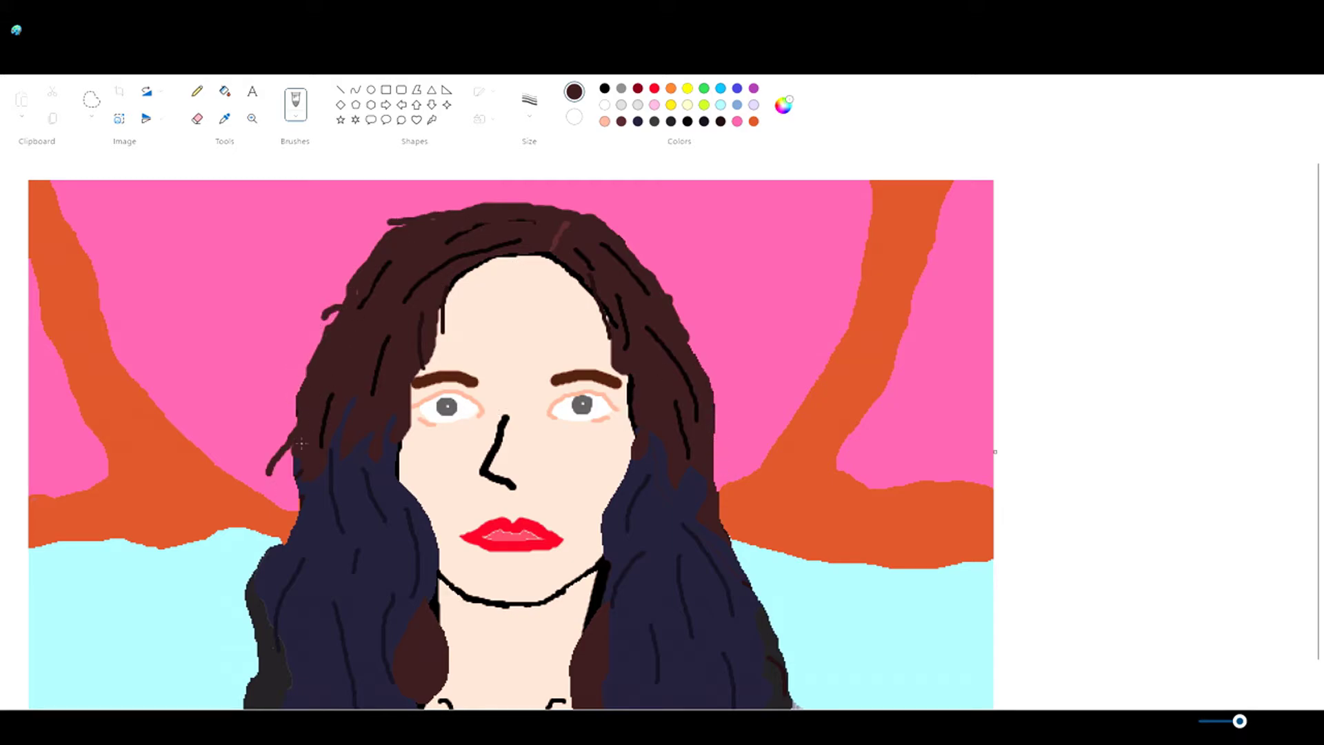
drag(518, 201, 359, 269)
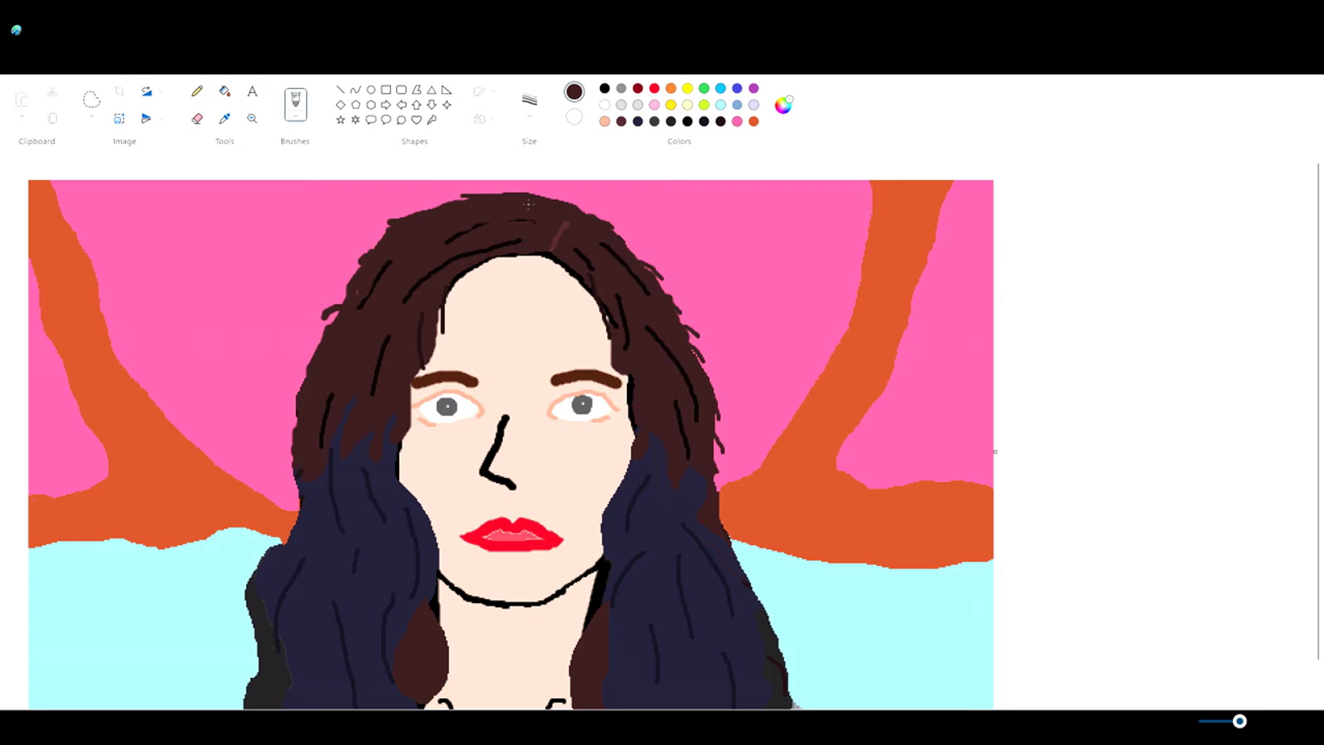
click(224, 117)
click(583, 243)
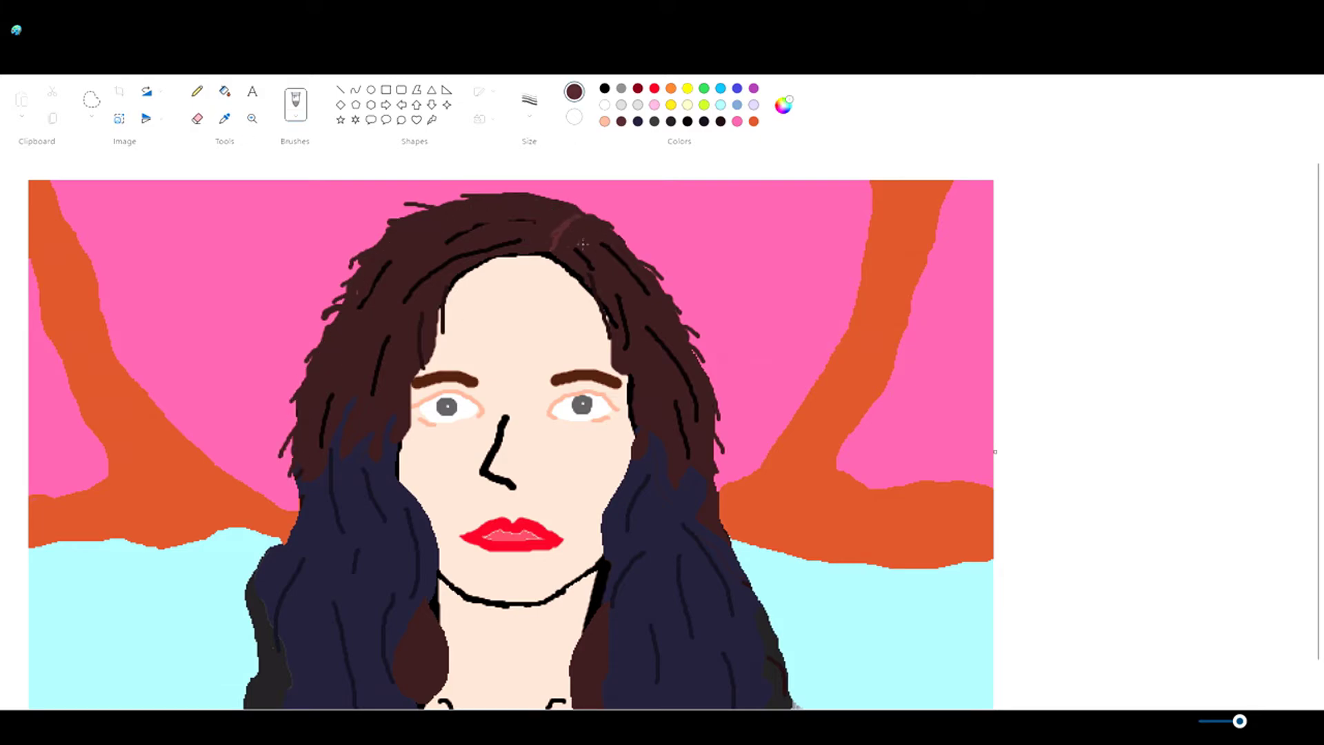
- Draw red flowers from black-outlined ovals at the lower left and upper right edges of the brown hair
click(604, 88)
click(574, 117)
click(654, 88)
click(371, 90)
drag(283, 396, 317, 445)
mouse_move(310, 401)
mouse_down()
mouse_move(325, 417)
mouse_move(284, 432)
mouse_up()
drag(667, 271, 708, 320)
mouse_move(709, 269)
mouse_down()
mouse_move(724, 286)
mouse_move(722, 334)
mouse_up()
drag(651, 286, 696, 345)
- Draw a large red flower of black-outlined ovals at the upper left of the hair
mouse_move(319, 212)
mouse_down()
mouse_move(364, 257)
mouse_move(388, 247)
mouse_up()
drag(326, 257, 364, 292)
drag(296, 224, 319, 254)
drag(313, 194, 342, 218)
drag(345, 187, 380, 220)
- Draw another red flower of black-outlined ovals at the hair's right edge, level with the eyes
drag(731, 425, 751, 451)
drag(724, 391, 755, 431)
drag(688, 421, 729, 443)
drag(704, 378, 725, 405)
drag(724, 376, 755, 397)
drag(759, 398, 776, 421)
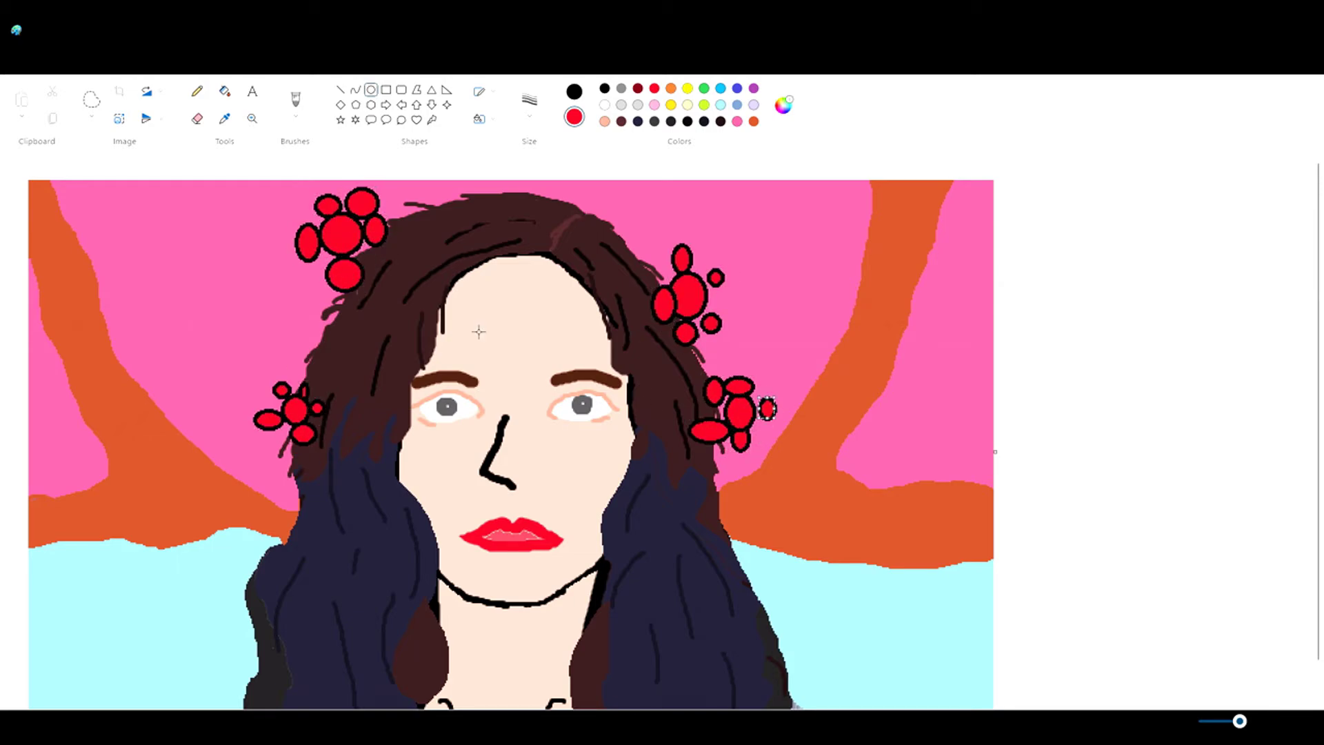
- Add a light pink flower of black-outlined ovals between the two red flowers on the left of the hair
click(655, 105)
drag(290, 321, 328, 354)
drag(261, 291, 293, 333)
drag(298, 284, 329, 318)
drag(293, 360, 336, 385)
- Draw two light pink flowers of black-outlined ovals along the crown, one on each side of the head's top
mouse_move(400, 181)
mouse_down()
mouse_move(444, 224)
mouse_move(503, 207)
mouse_up()
drag(441, 173, 479, 197)
drag(566, 193, 586, 208)
drag(596, 225, 625, 248)
drag(597, 189, 629, 214)
drag(614, 215, 659, 238)
- Add a small medium pink flower of black-outlined ovals at the top of the head between the light pink flowers
click(738, 121)
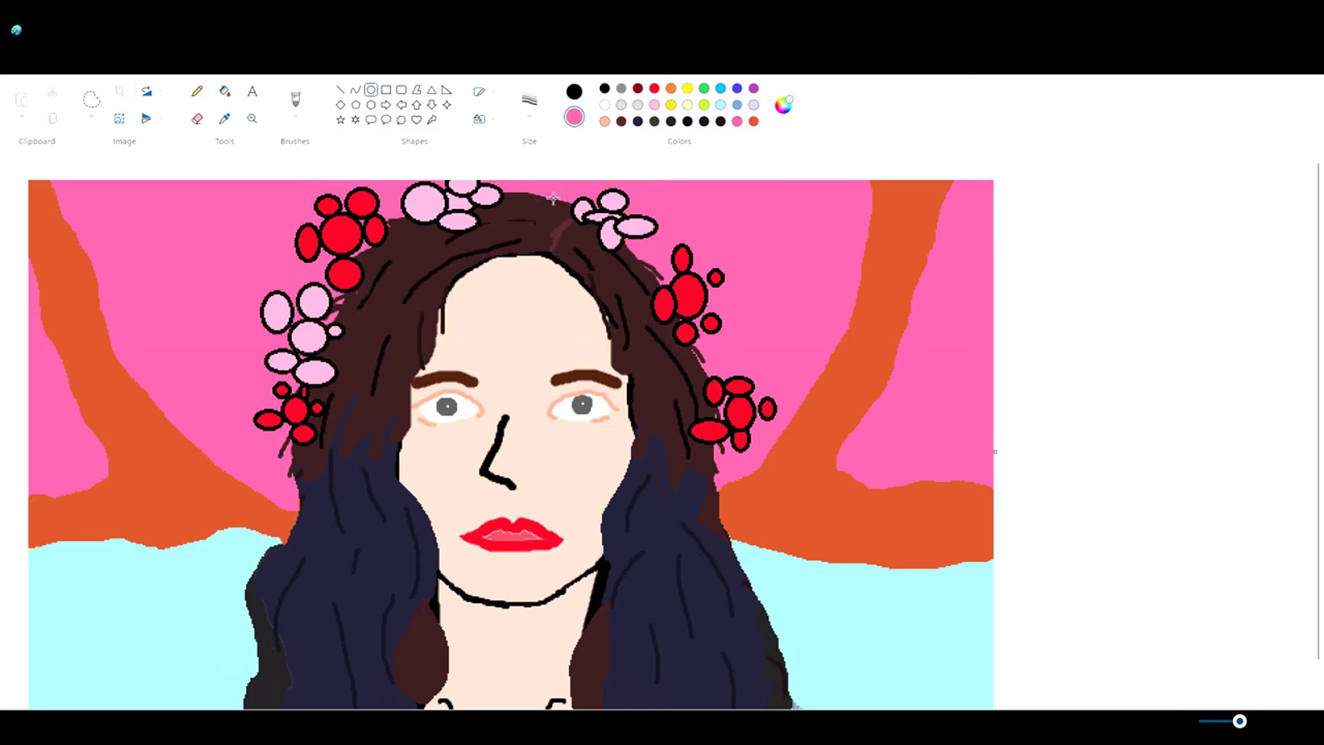
drag(527, 185, 544, 207)
drag(545, 188, 562, 212)
drag(550, 214, 566, 226)
drag(565, 182, 584, 199)
drag(531, 204, 555, 224)
- Recolour all pink background areas inside and outside the orange frame with deep pink
click(224, 91)
click(173, 276)
right_click(172, 276)
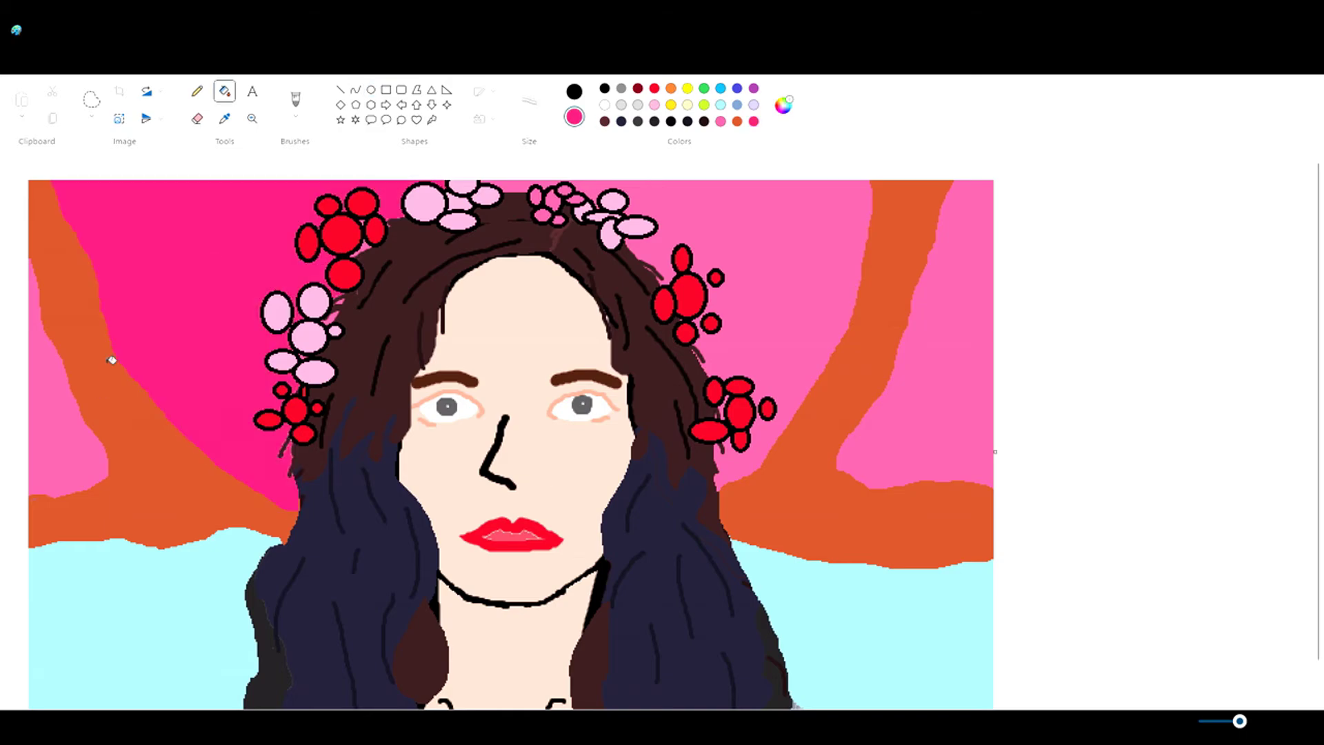
right_click(793, 207)
right_click(48, 428)
right_click(966, 276)
- Outline the left part of the orange frame with thick black brush lines
click(295, 103)
drag(31, 260, 29, 491)
drag(138, 552, 276, 543)
drag(29, 551, 138, 547)
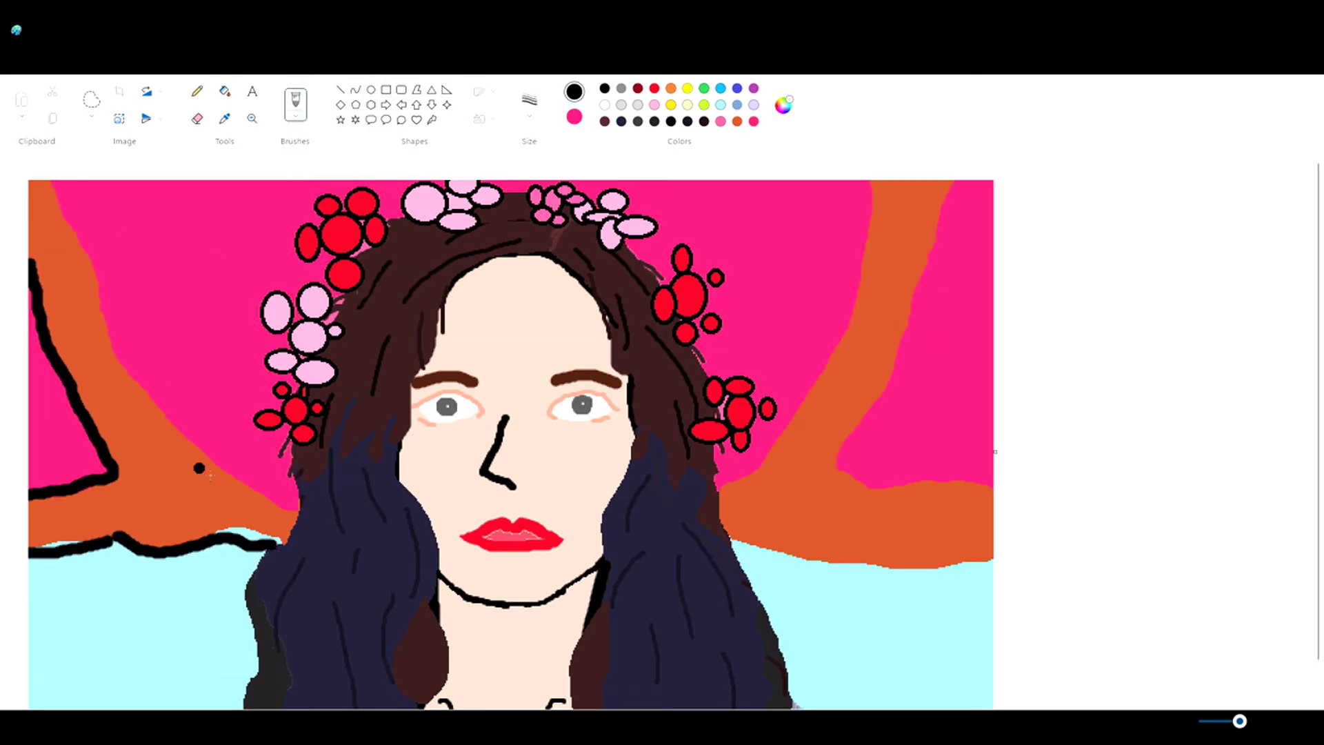
drag(297, 514, 46, 183)
- Outline the right part of the orange frame with thick black brush lines
mouse_move(872, 181)
mouse_down()
mouse_move(814, 397)
mouse_move(714, 487)
mouse_up()
drag(724, 538, 995, 562)
mouse_move(978, 475)
mouse_down()
mouse_move(897, 325)
mouse_move(962, 180)
mouse_up()
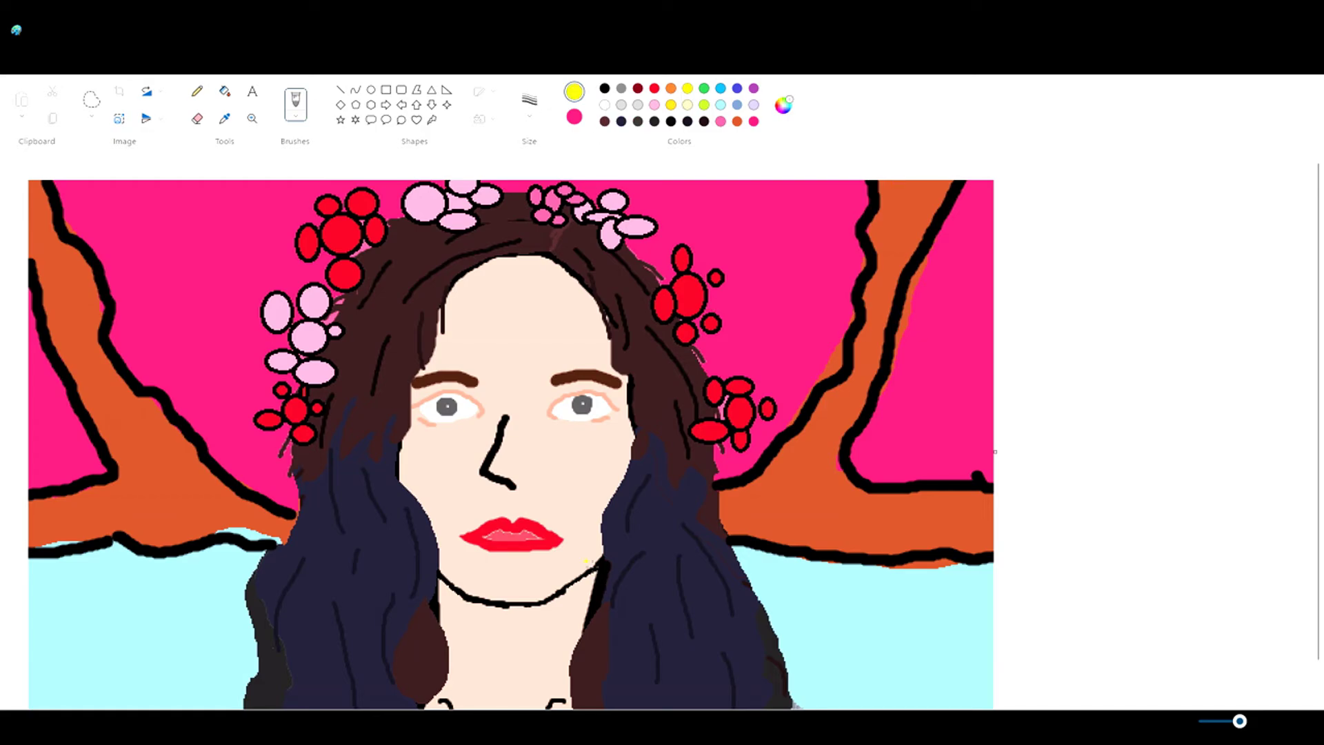
- Draw a medium pink flower of black-outlined ovals between the two red flowers on the right of the hair
click(604, 89)
right_click(721, 122)
click(371, 90)
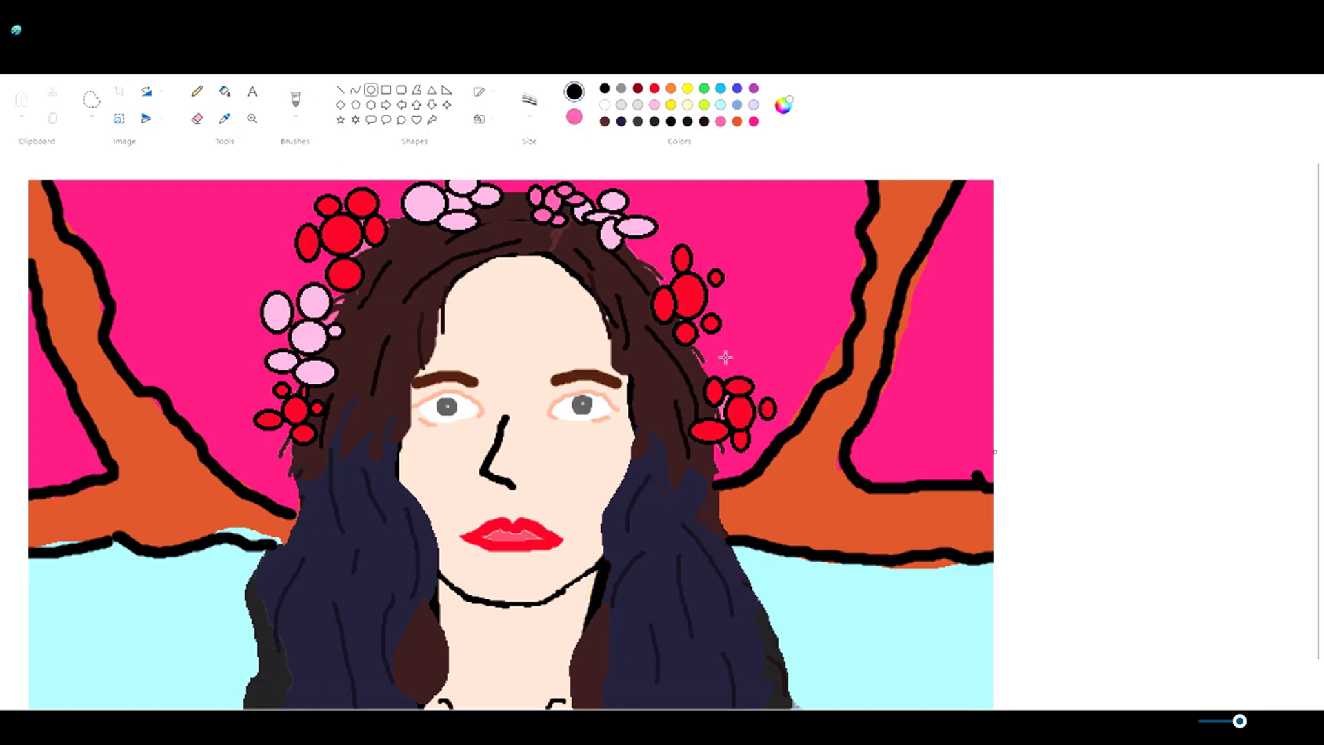
drag(692, 327, 719, 353)
drag(723, 331, 776, 385)
drag(696, 364, 731, 381)
- Fill the gaps in the flower crown with medium pink, black-outlined ovals at the upper right, upper left and top
drag(630, 225, 679, 270)
mouse_move(294, 259)
mouse_down()
mouse_move(327, 284)
mouse_move(314, 274)
mouse_up()
drag(382, 202, 415, 235)
drag(506, 186, 548, 211)
- Draw a medium pink flower of black-outlined ovals below the lowest red flower on the left of the hair
drag(279, 450, 306, 473)
drag(302, 464, 337, 491)
mouse_move(250, 429)
mouse_down()
mouse_move(283, 469)
mouse_move(274, 498)
mouse_up()
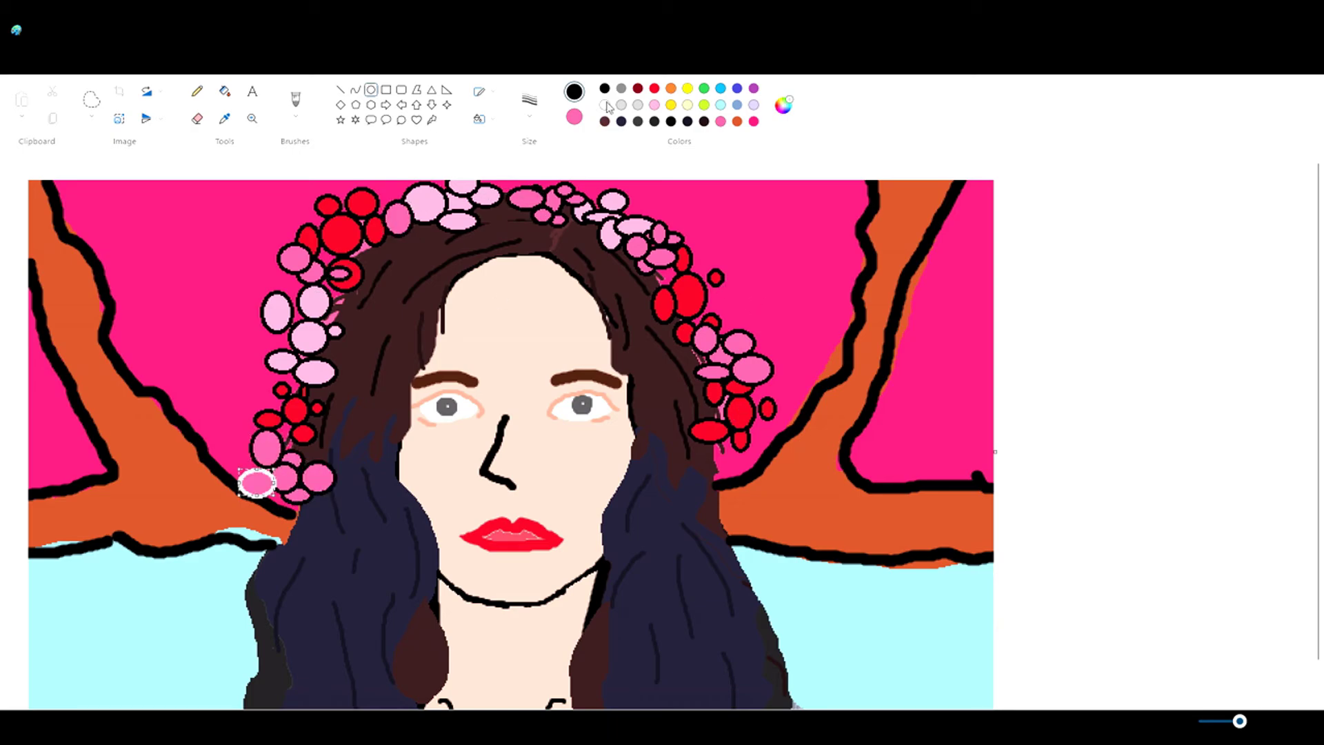
- Draw a large white flower of black-outlined ovals over the upper left of the flower crown
right_click(604, 105)
drag(231, 250, 302, 320)
drag(224, 208, 280, 259)
drag(279, 226, 336, 318)
drag(205, 263, 248, 301)
drag(229, 314, 316, 364)
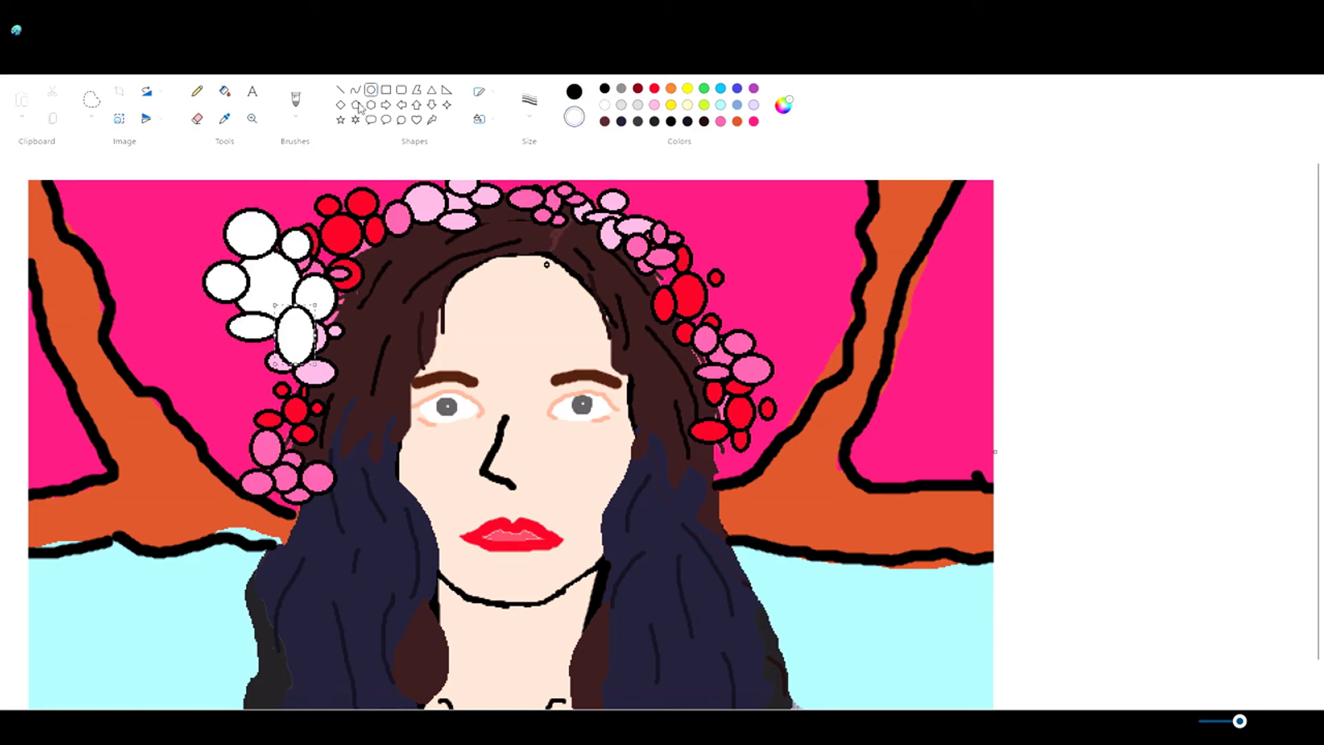
- Draw thin straight black lines radiating outward from both sides of the flower crown across the background
click(340, 89)
drag(252, 466, 171, 486)
drag(200, 425, 191, 418)
drag(276, 384, 127, 354)
drag(228, 321, 188, 296)
drag(750, 433, 813, 440)
drag(763, 387, 894, 385)
drag(753, 333, 830, 310)
drag(710, 298, 857, 228)
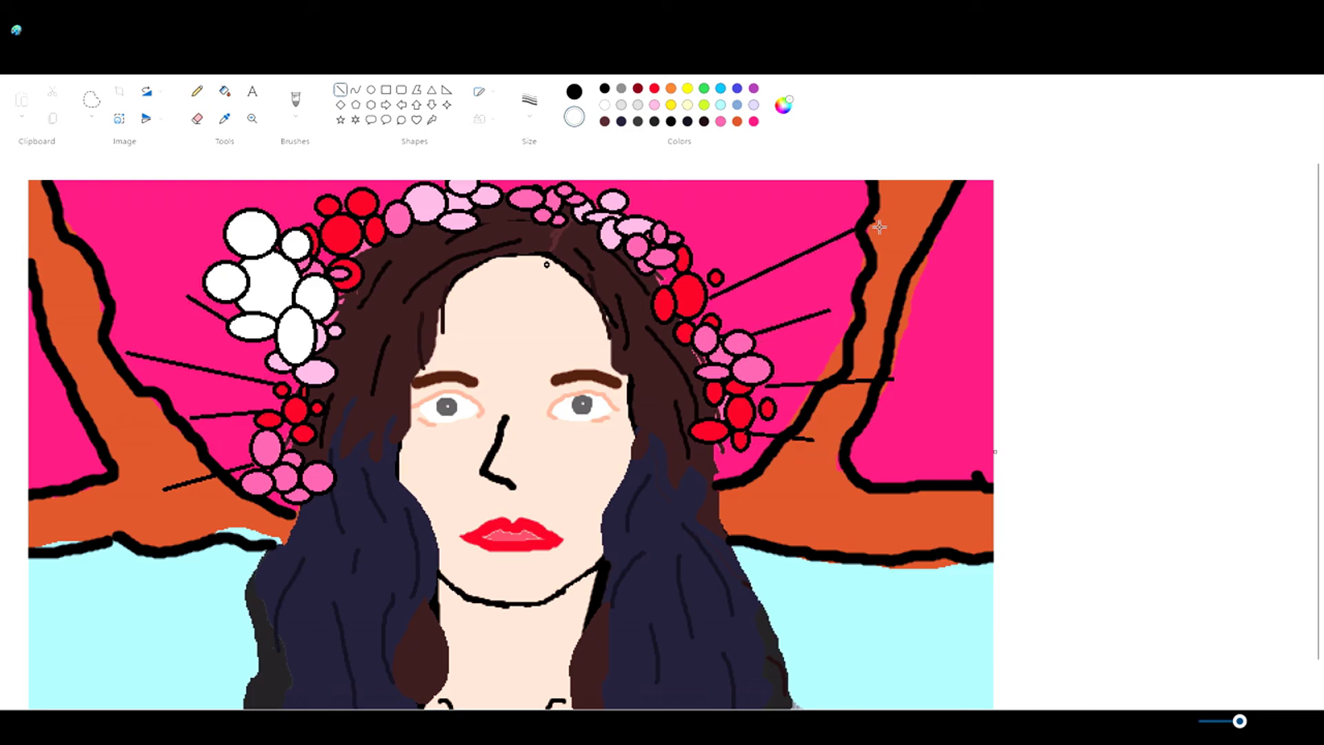
- Brush dark grey feathered tips onto the outer ends of the lines radiating from the flower crown
click(295, 102)
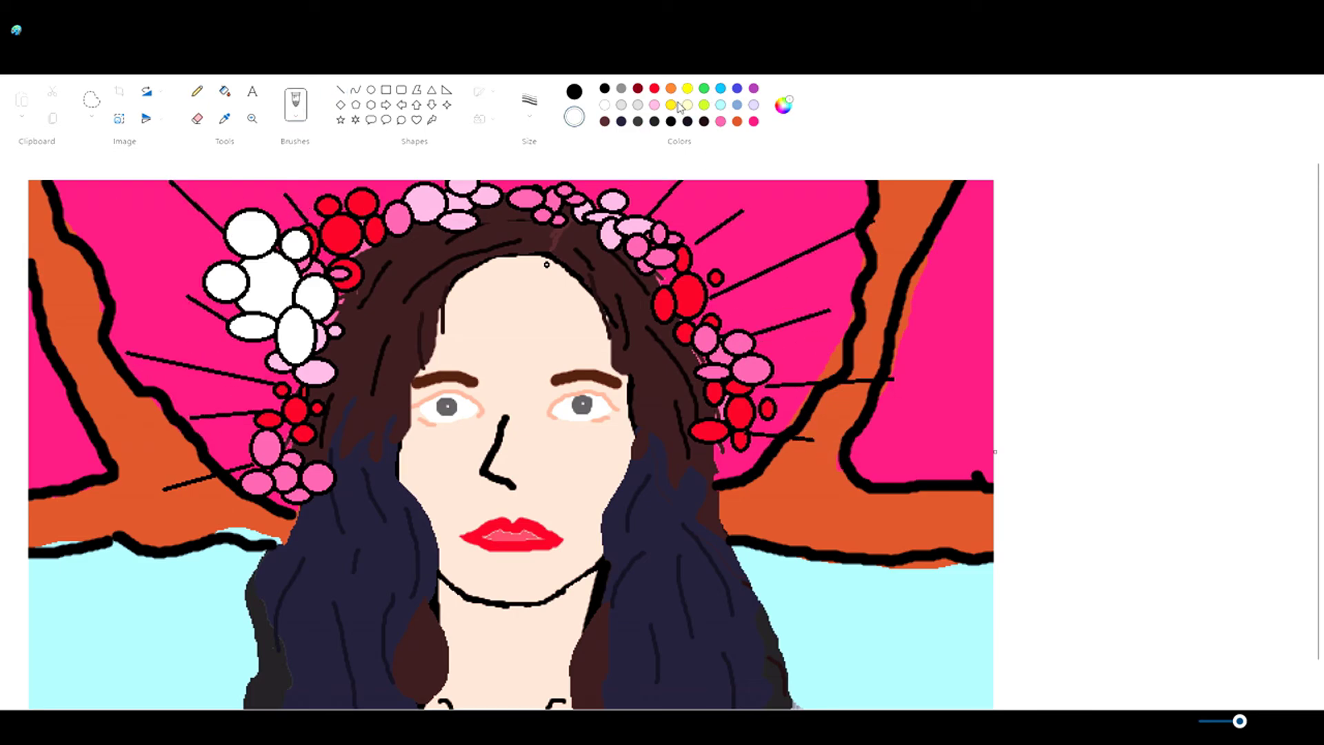
mouse_move(827, 427)
mouse_down()
mouse_move(807, 441)
mouse_move(879, 379)
mouse_move(821, 318)
mouse_move(872, 226)
mouse_move(896, 238)
mouse_up()
drag(731, 219, 773, 215)
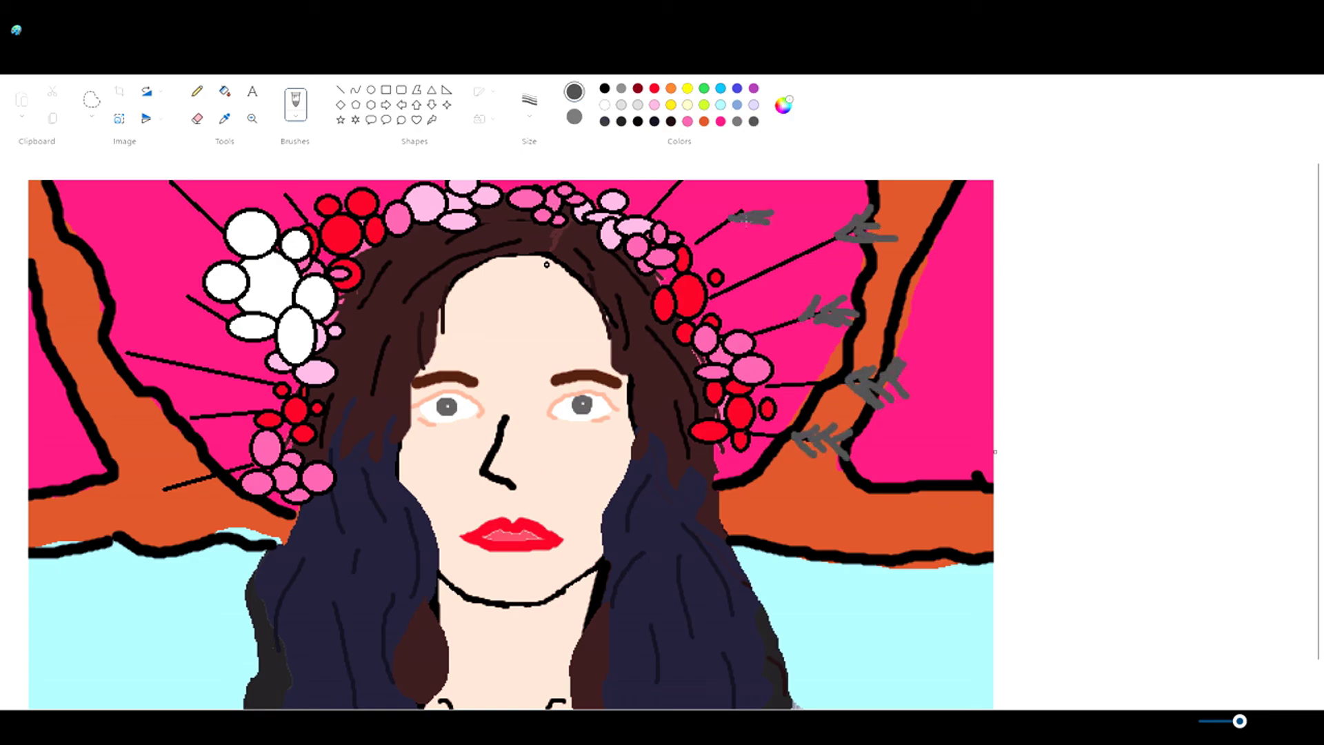
drag(185, 282, 204, 315)
drag(146, 359, 110, 366)
drag(123, 324, 141, 366)
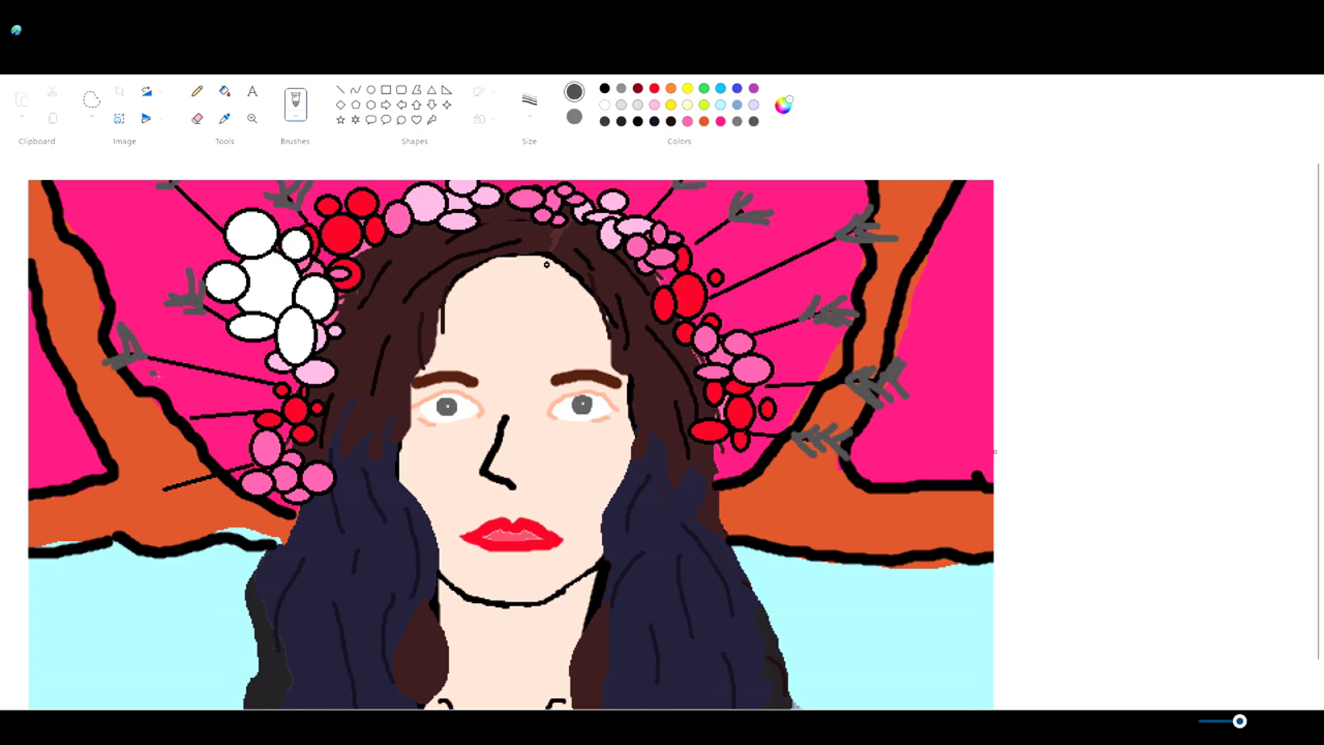
drag(178, 475, 157, 491)
ctrl+scroll(621, 469, down, 3)
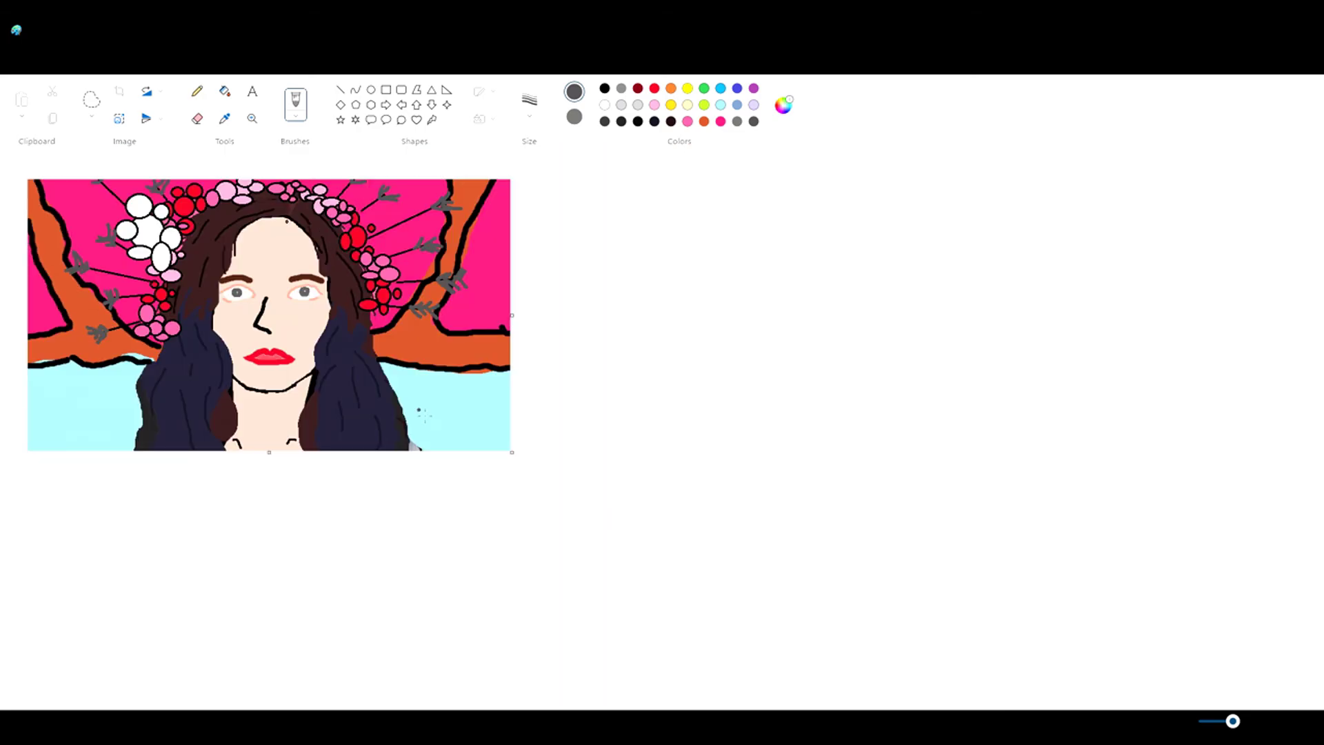
- Brush a yellow L-shaped mark beside the neck, just below the jaw on the right of the face
ctrl+scroll(418, 410, up, 3)
click(688, 88)
click(344, 387)
drag(312, 371, 324, 408)
ctrl+scroll(587, 452, down, 3)
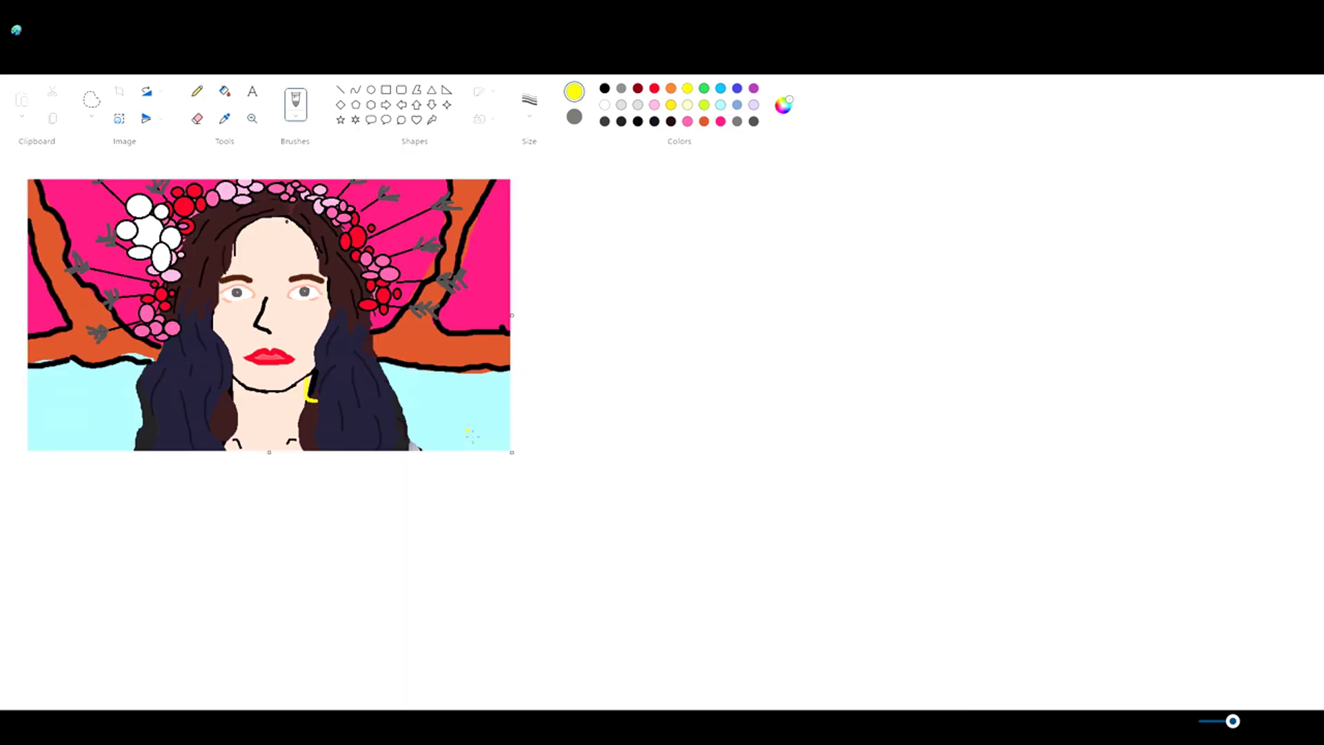